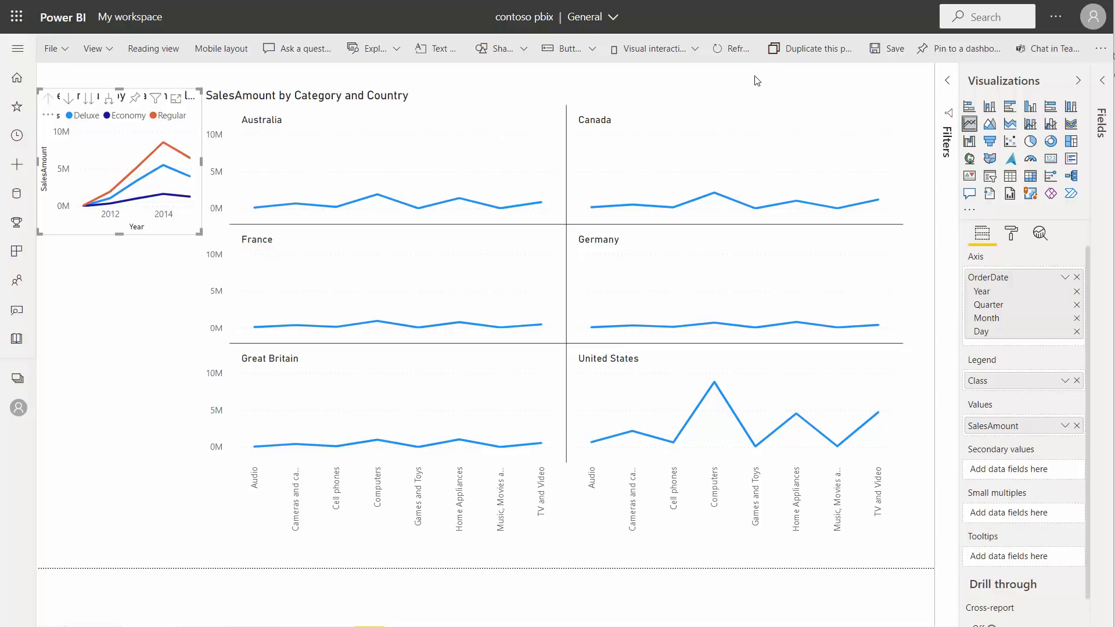
Step: Shrink the small SalesAmount line chart by Year and Class to 102 wide by 89 high while viewing its General format settings
left_click(1017, 233)
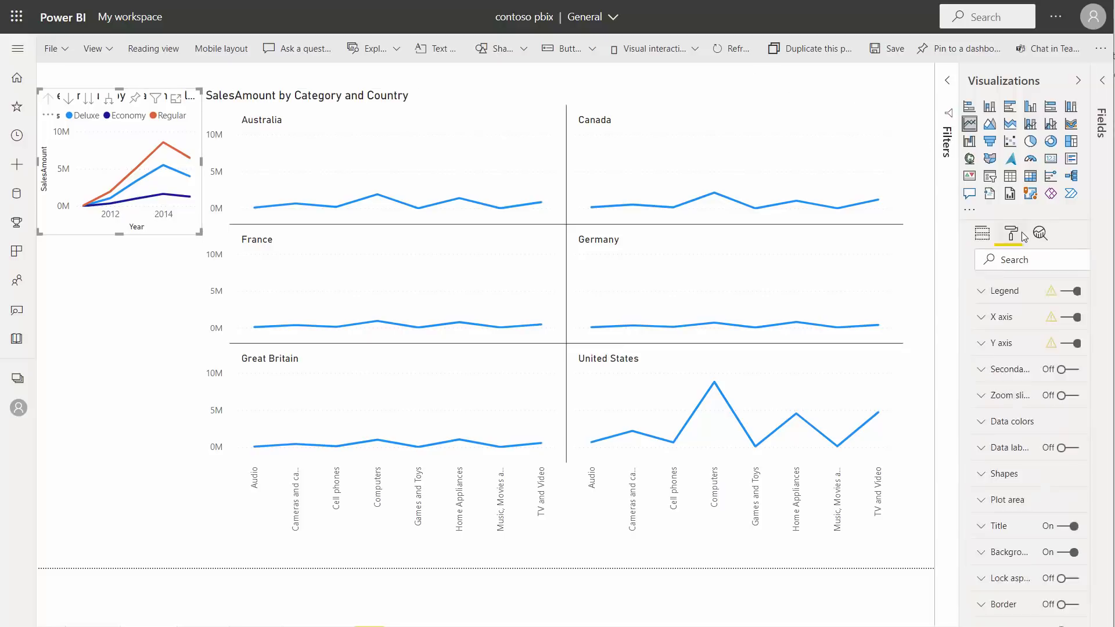
left_click(1013, 289)
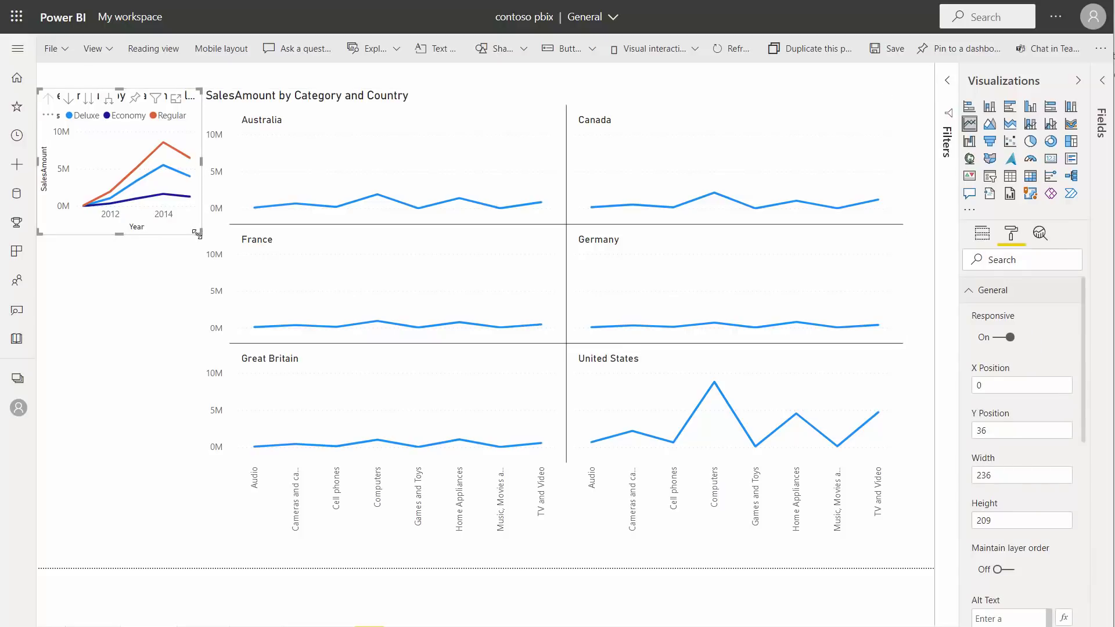
left_click_drag(199, 234, 103, 154)
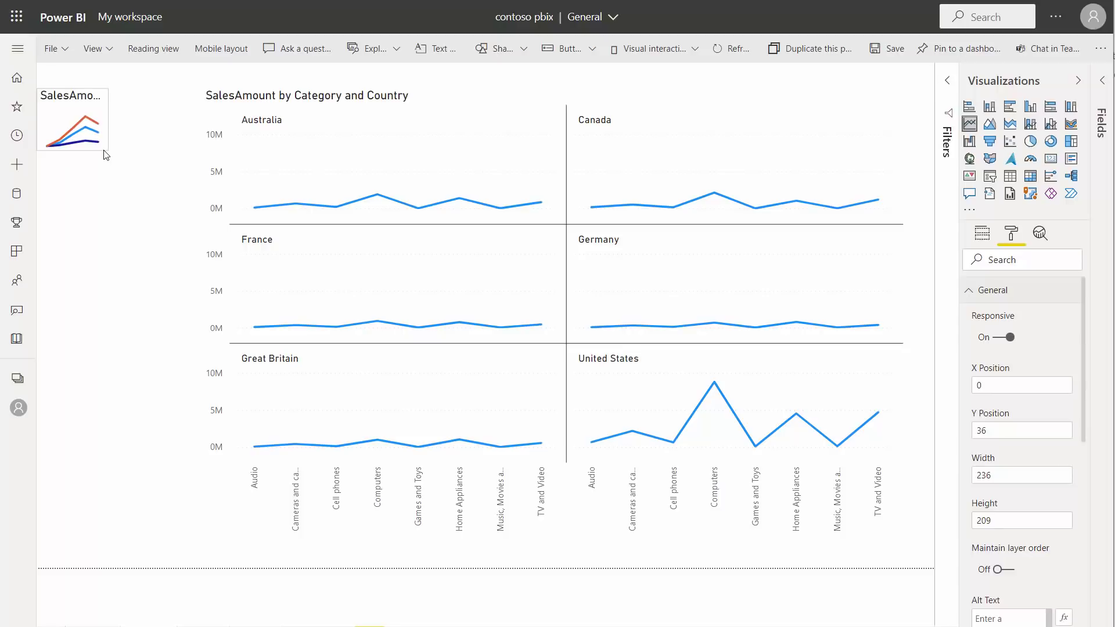
left_click(105, 155)
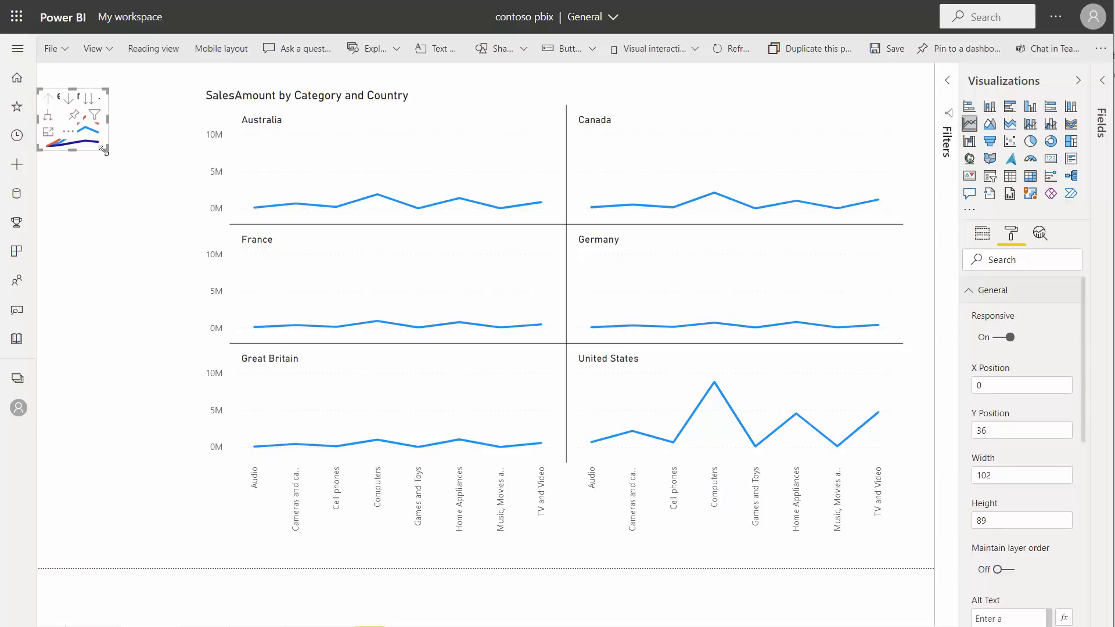
Step: Remove the small SalesAmount line chart from the report page
left_click(68, 132)
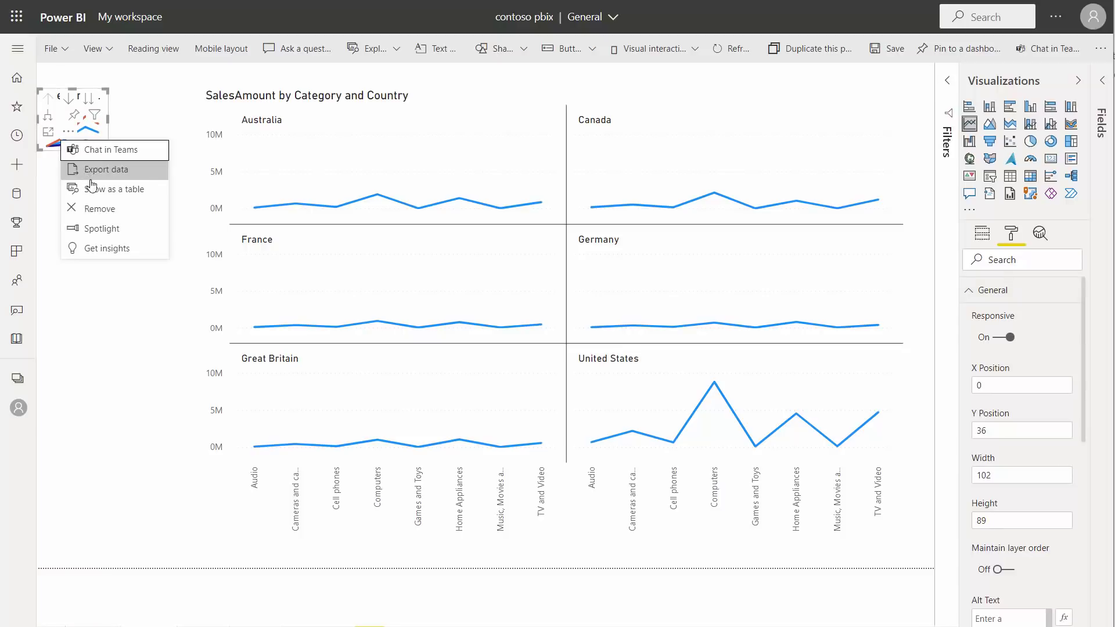
left_click(151, 217)
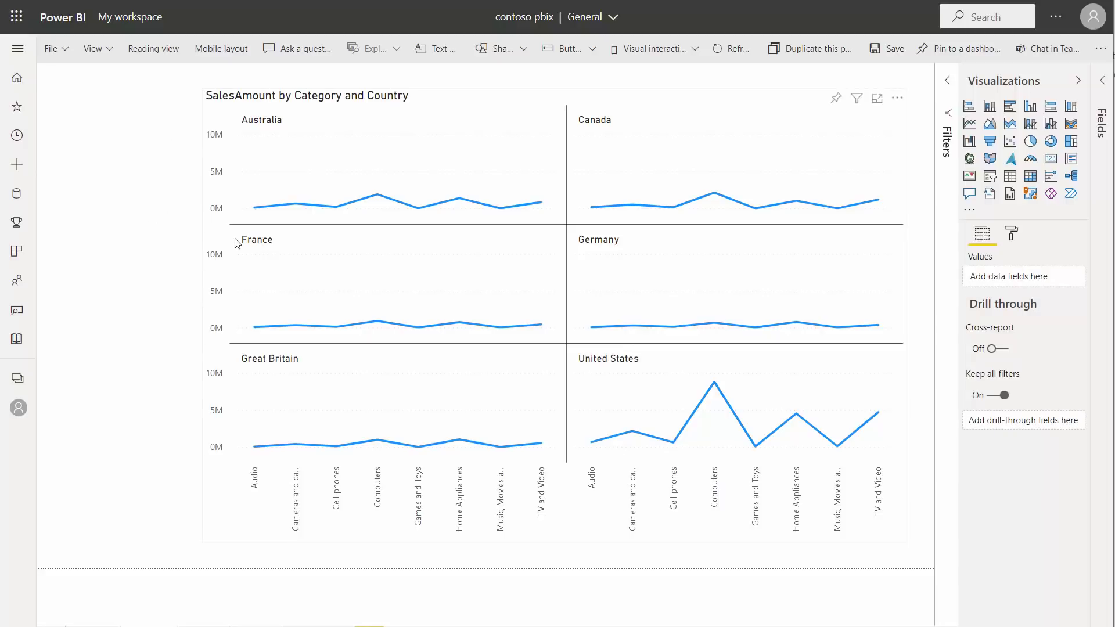
Step: Slightly shrink the SalesAmount by Category and Country chart and raise the grid padding in its grid layout to 39
left_click(525, 108)
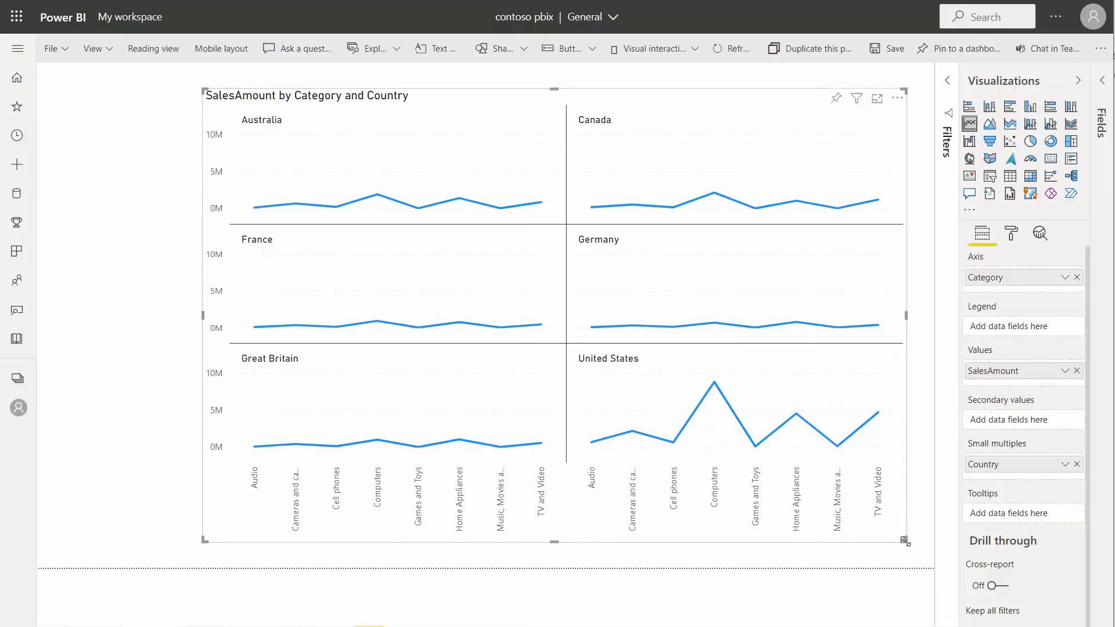
left_click_drag(904, 540, 886, 521)
left_click(1015, 232)
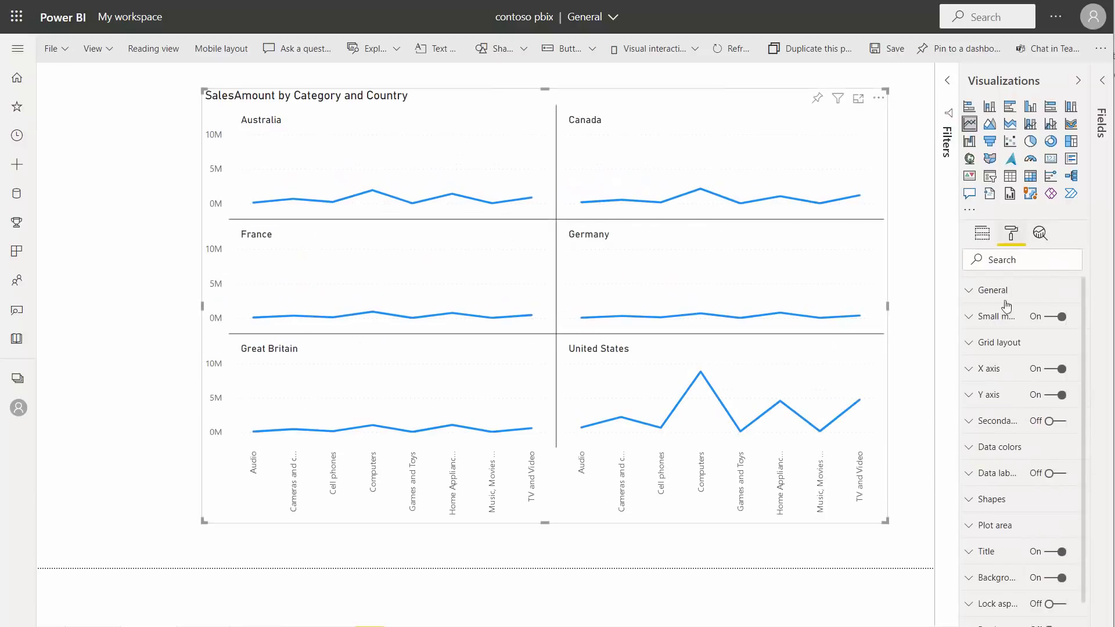
left_click(1003, 345)
scroll(1007, 381, "down", 1)
scroll(1015, 407, "down", 5)
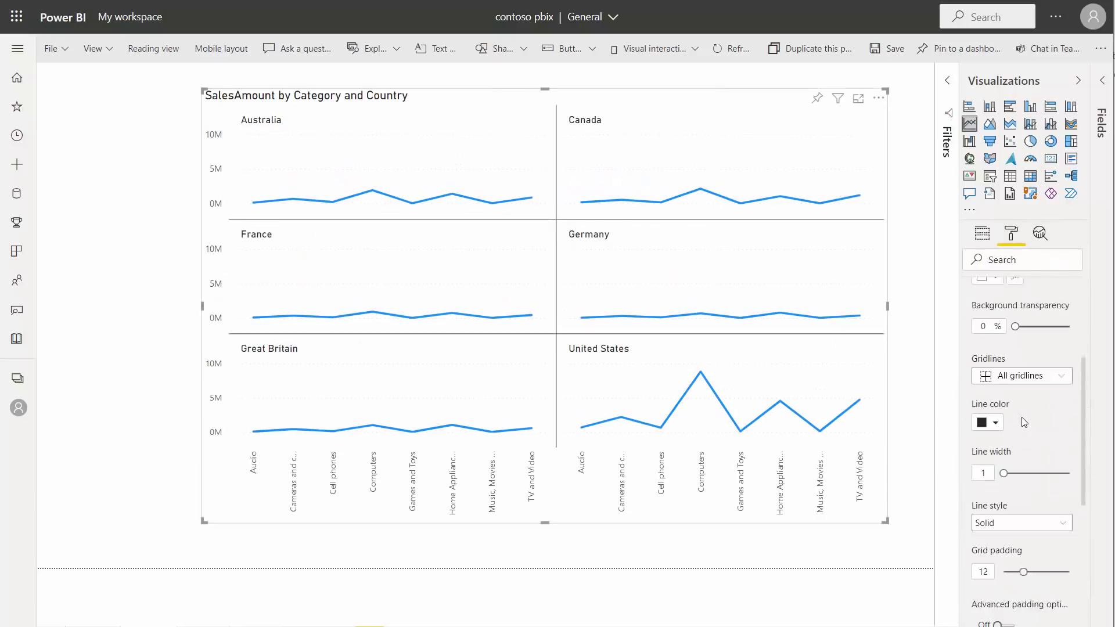
left_click_drag(1031, 492, 1069, 491)
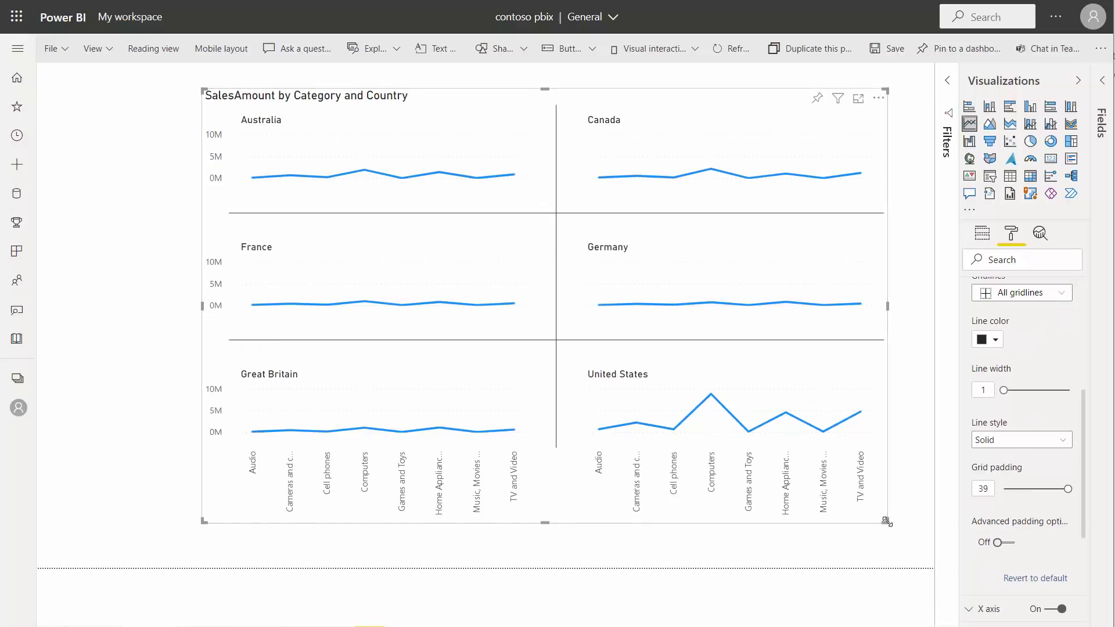
Step: Shrink the small multiples chart to a compact size and enlarge it again to fill most of the page
left_click_drag(885, 521, 397, 230)
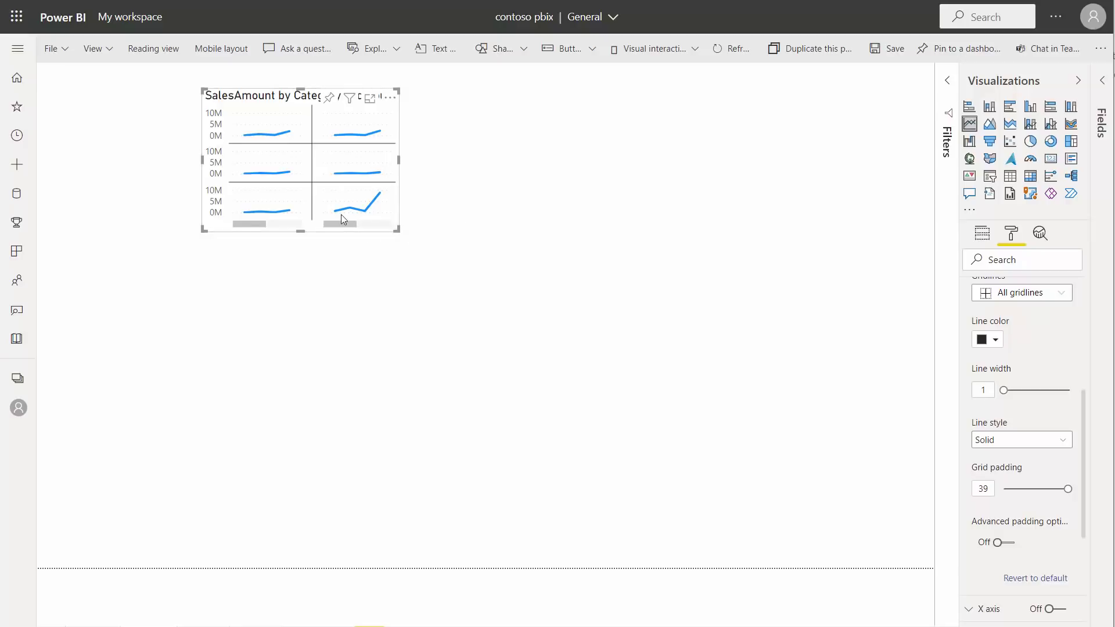
left_click_drag(342, 220, 598, 367)
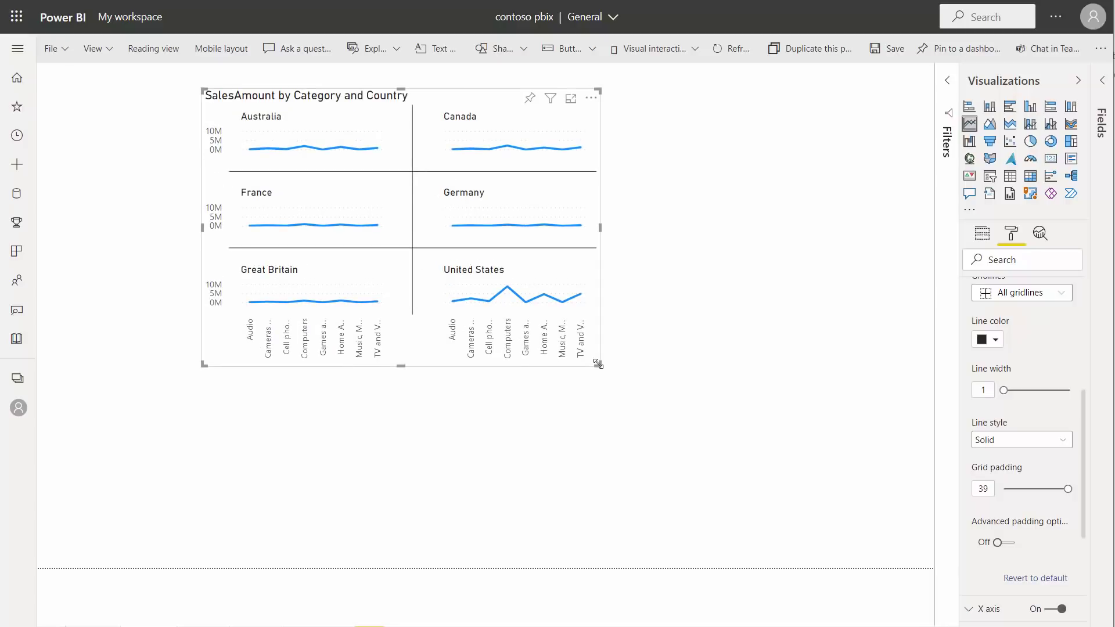
left_click_drag(598, 365, 873, 516)
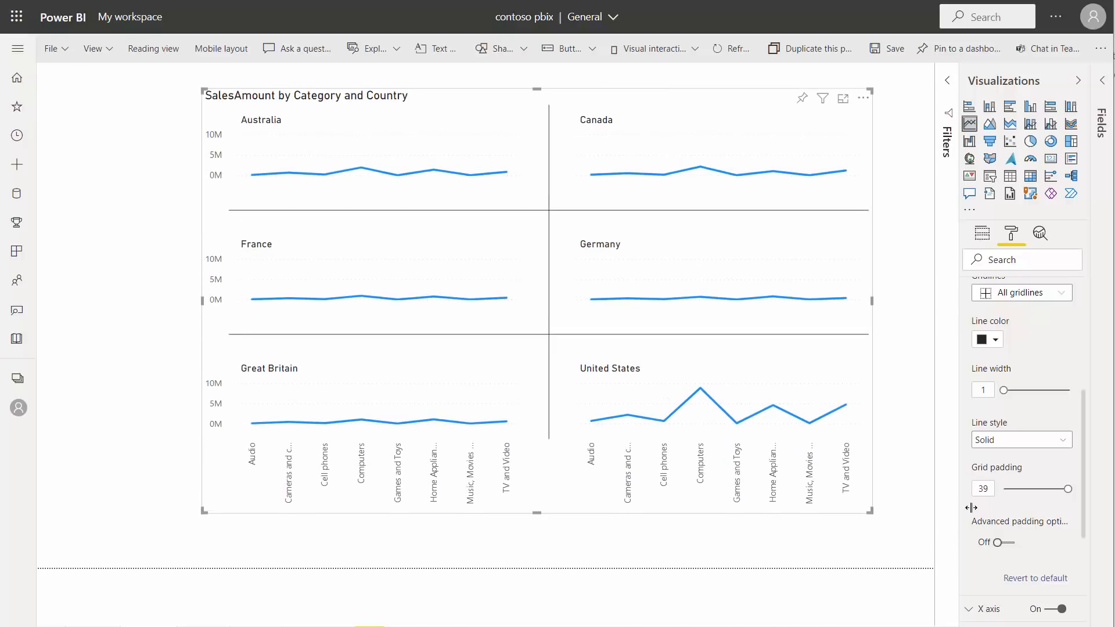
Step: Set the grid padding of the small multiples chart to 12
left_click(1010, 489)
left_click_drag(1011, 489, 1017, 489)
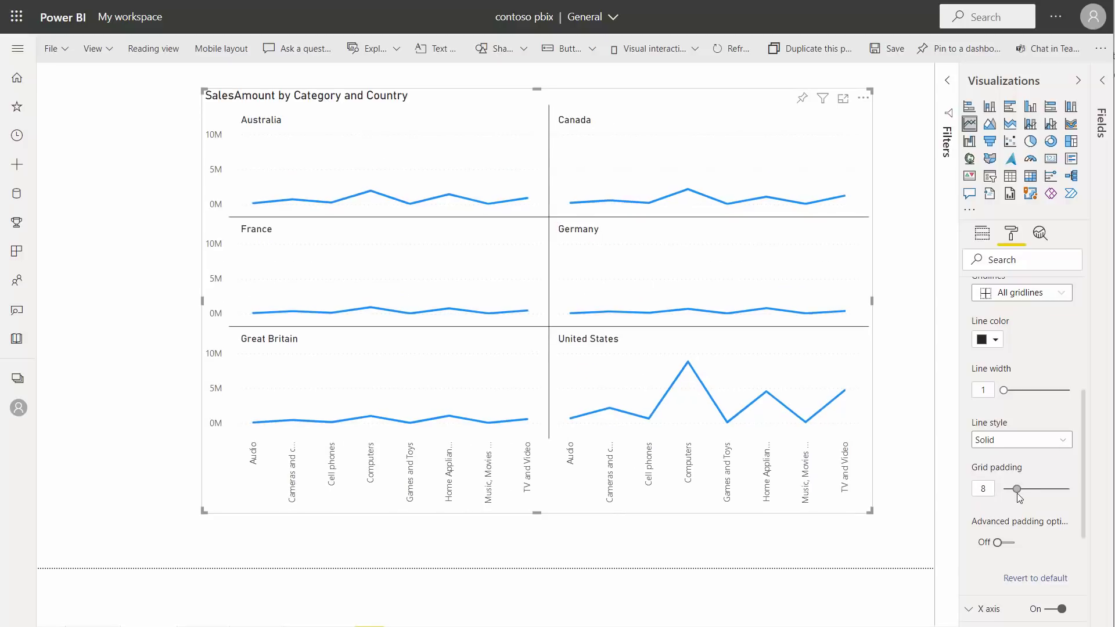
left_click(1019, 492)
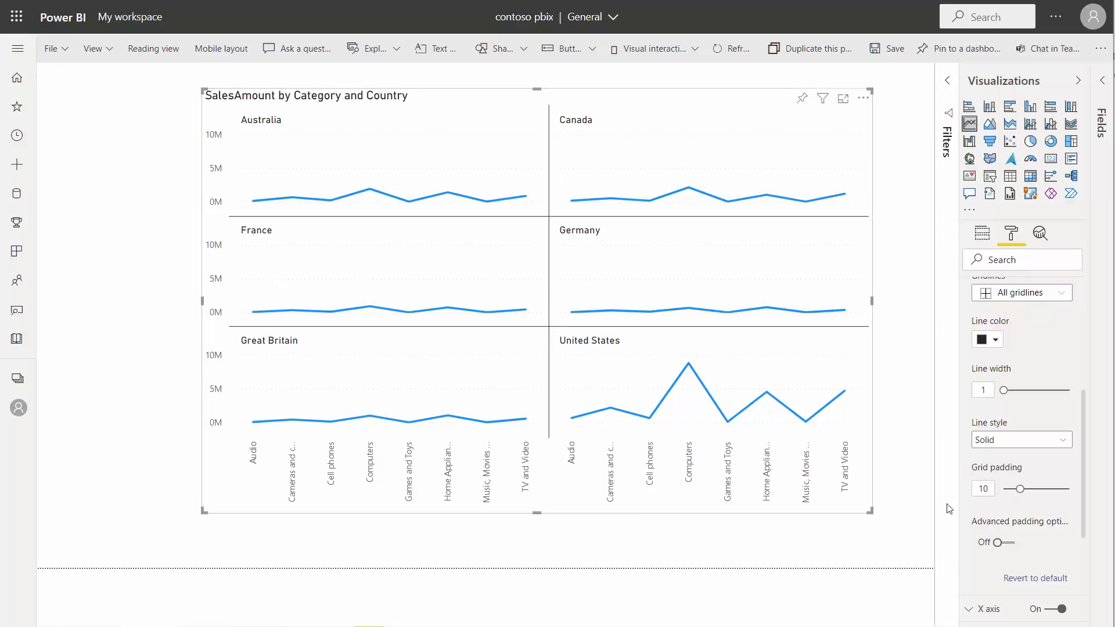
left_click_drag(1023, 488, 1025, 498)
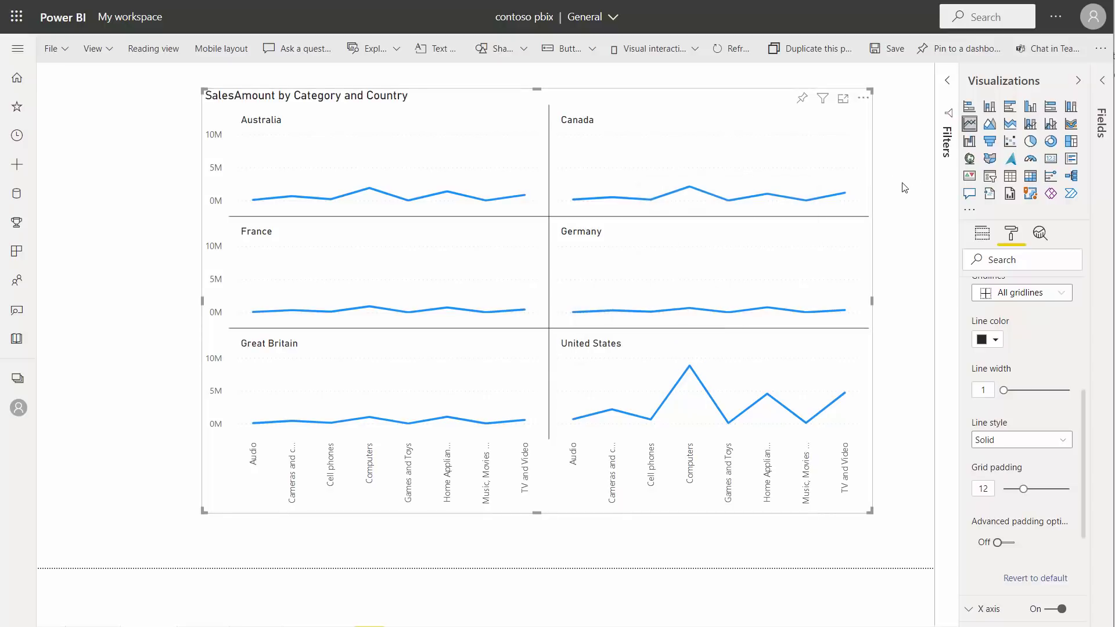
Step: Examine the chart's grid layout options and its small multiple title settings, such as font, alignment and position
scroll(1030, 406, "up", 3)
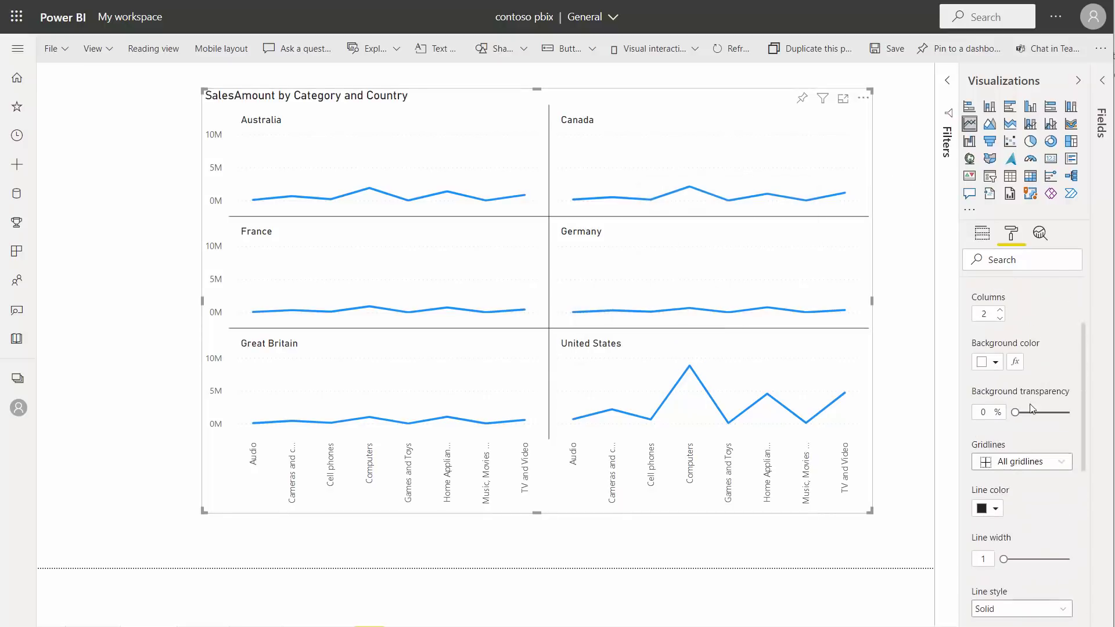
scroll(1029, 407, "up", 2)
scroll(1029, 361, "down", 2)
scroll(1034, 361, "up", 2)
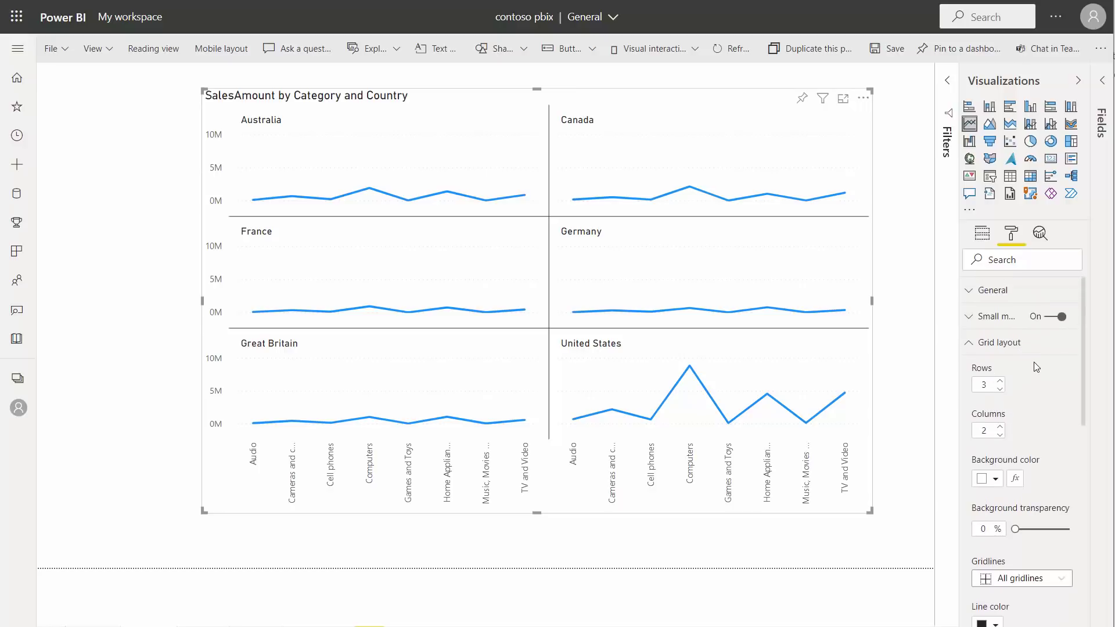
scroll(1033, 362, "down", 4)
scroll(1015, 365, "up", 2)
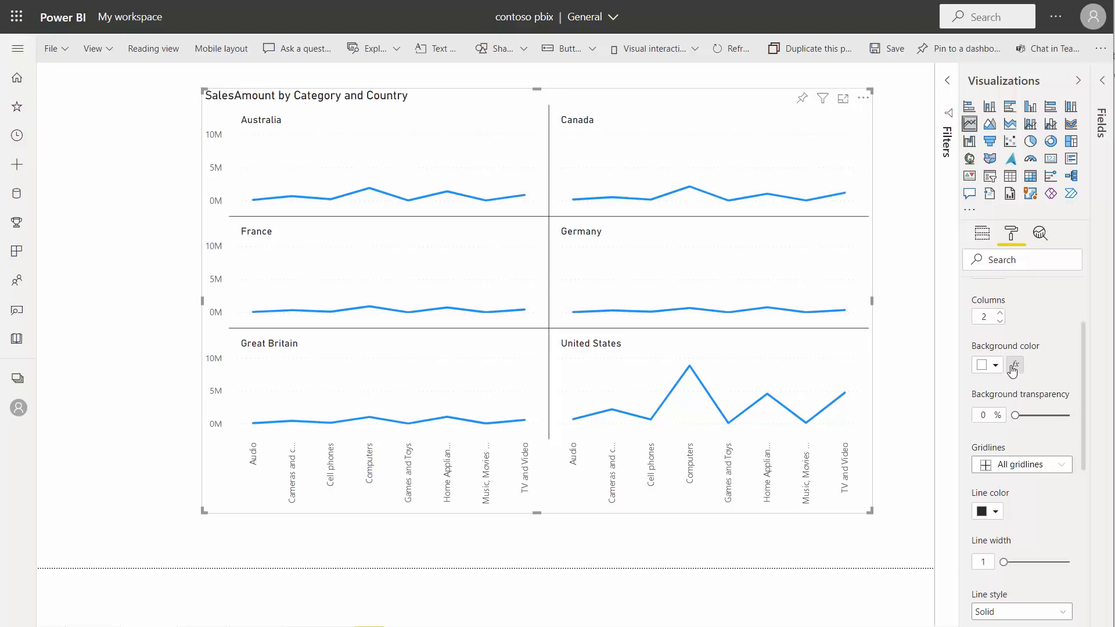
scroll(1013, 355, "up", 2)
left_click(1017, 317)
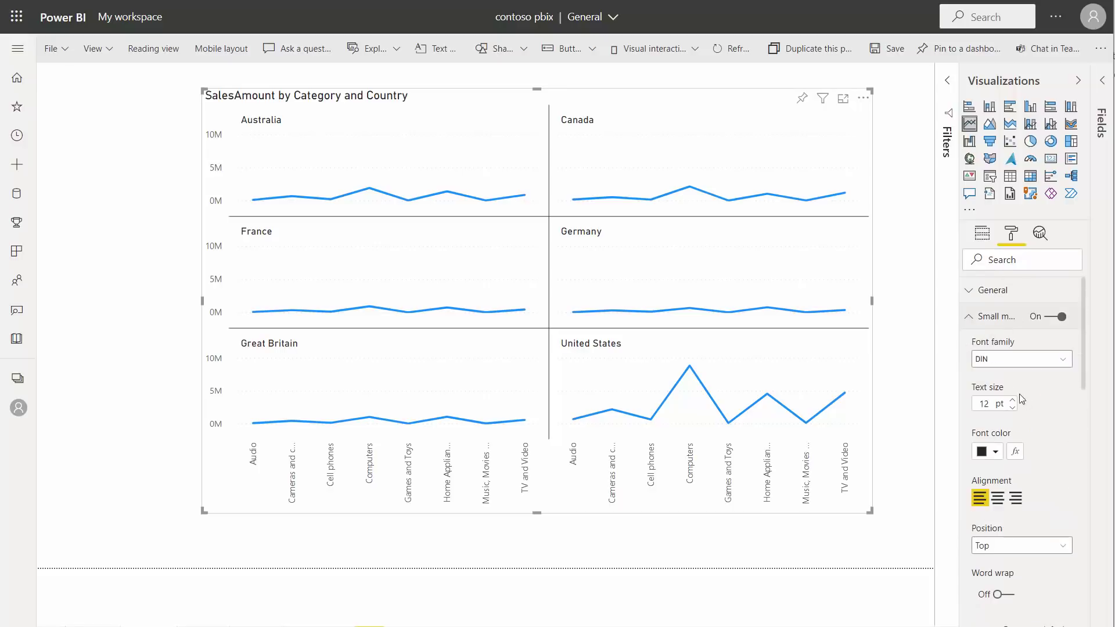
scroll(1021, 398, "down", 1)
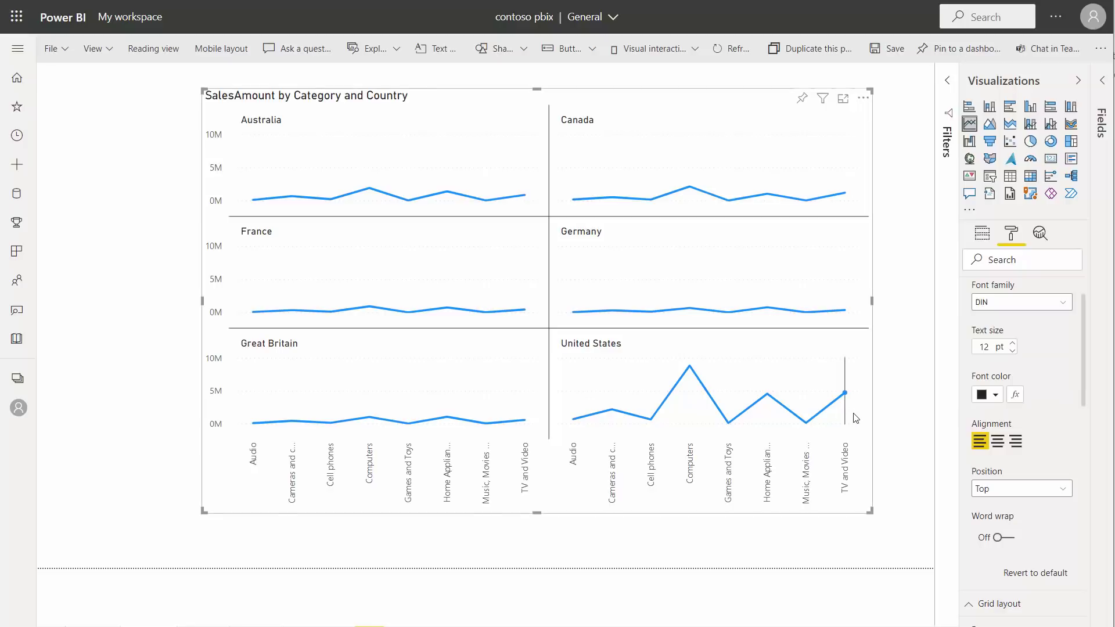
mouse_move(859, 416)
scroll(1051, 371, "down", 8)
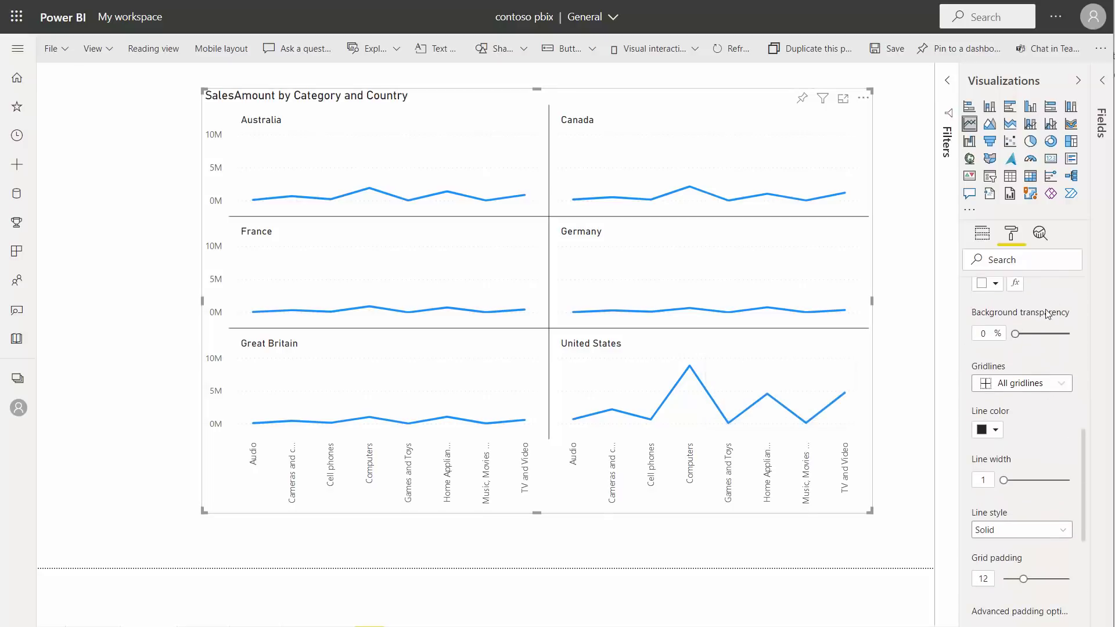
Step: Open conditional formatting for the grid layout's background color and set the scale from light gray at minimum to medium gray at maximum
scroll(1047, 314, "up", 2)
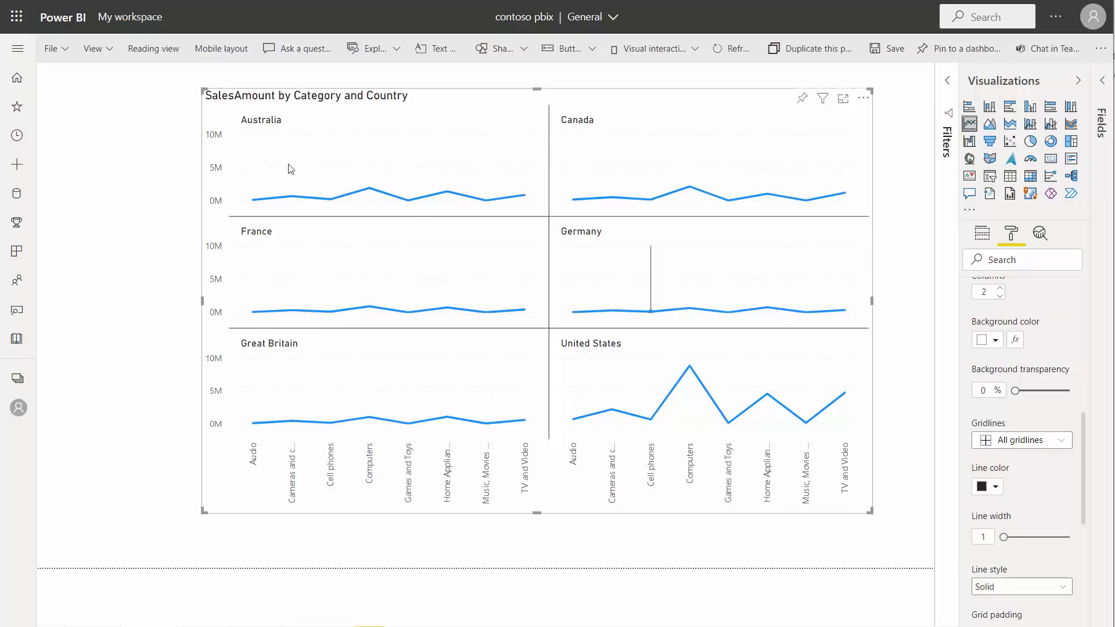
left_click(1015, 340)
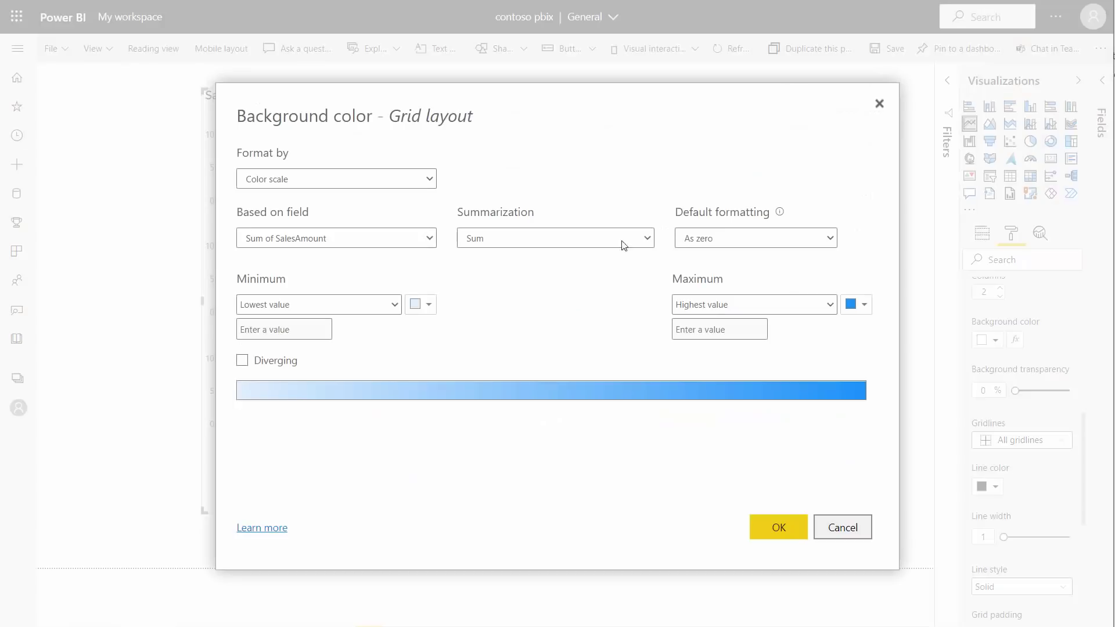
left_click(428, 315)
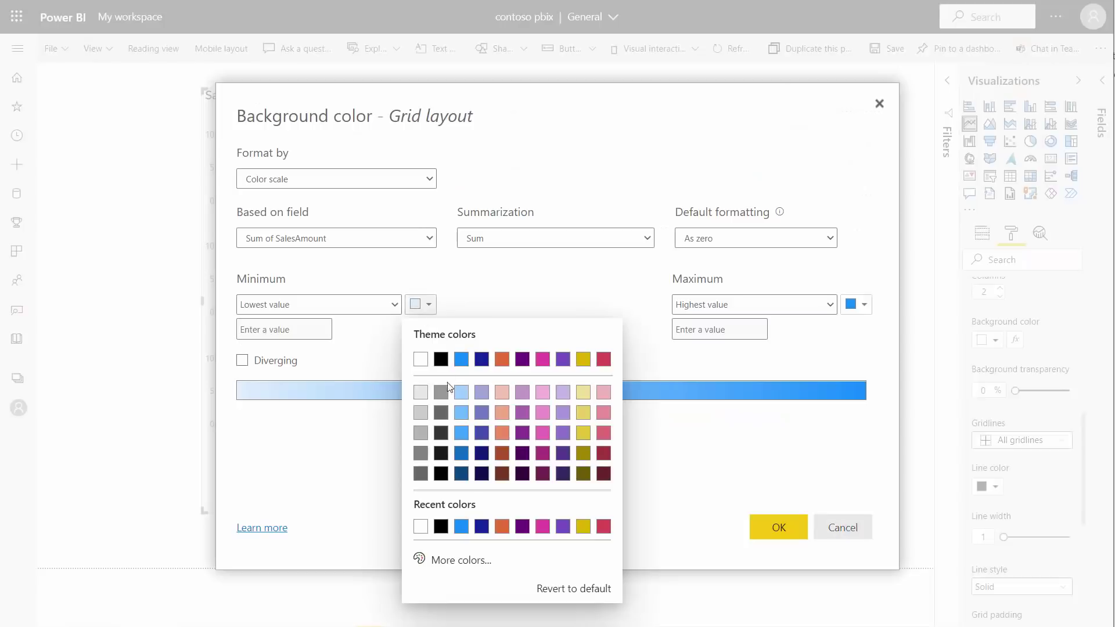
left_click(421, 392)
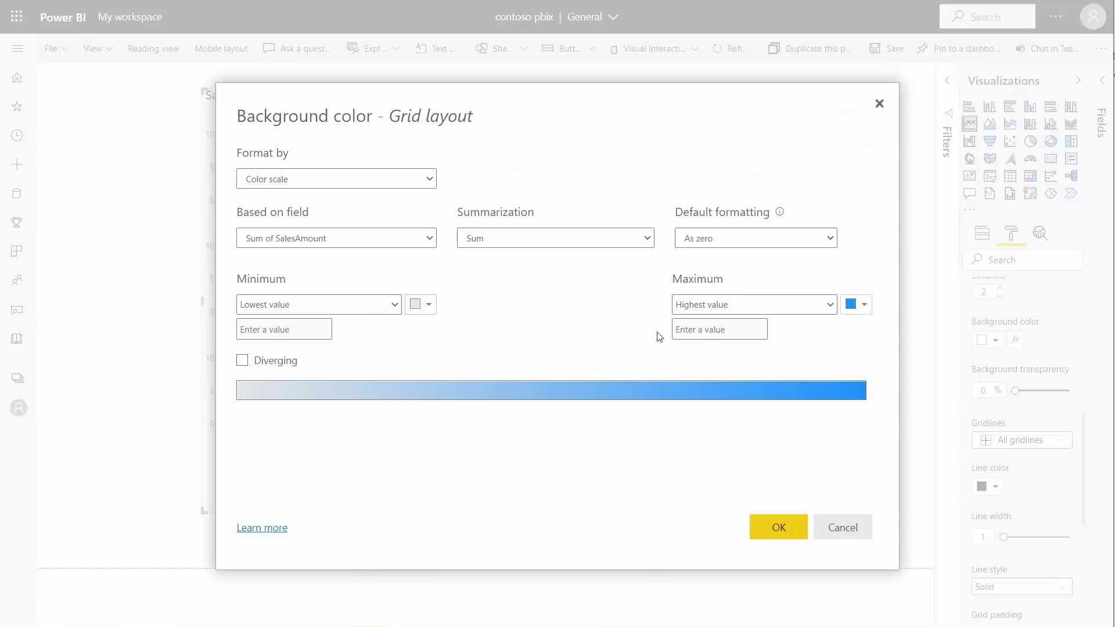
left_click(849, 305)
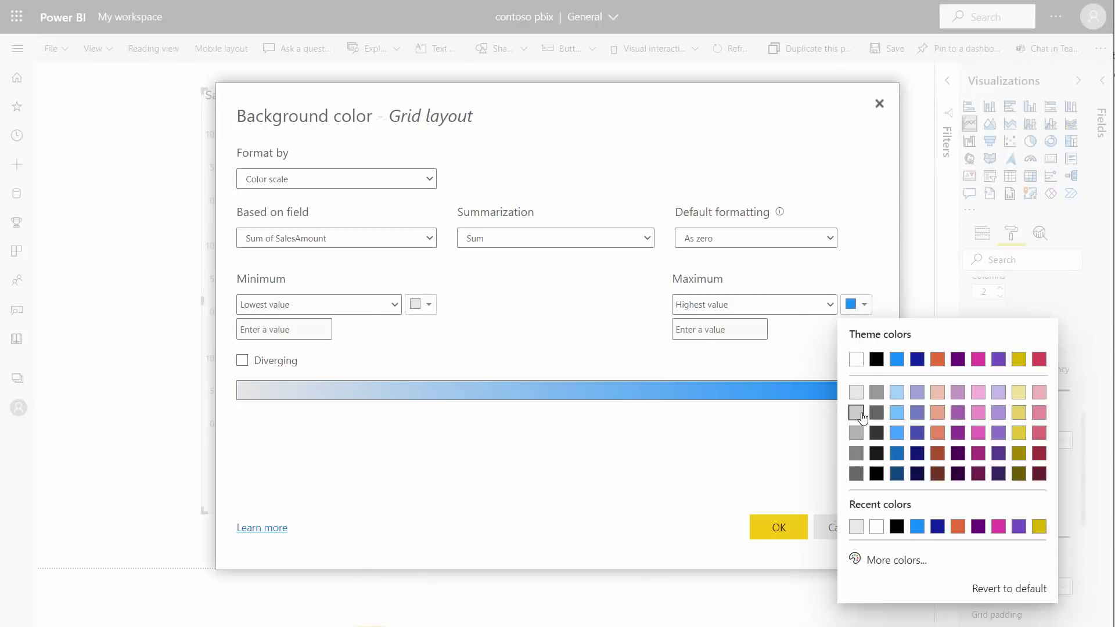
left_click(856, 412)
left_click(849, 304)
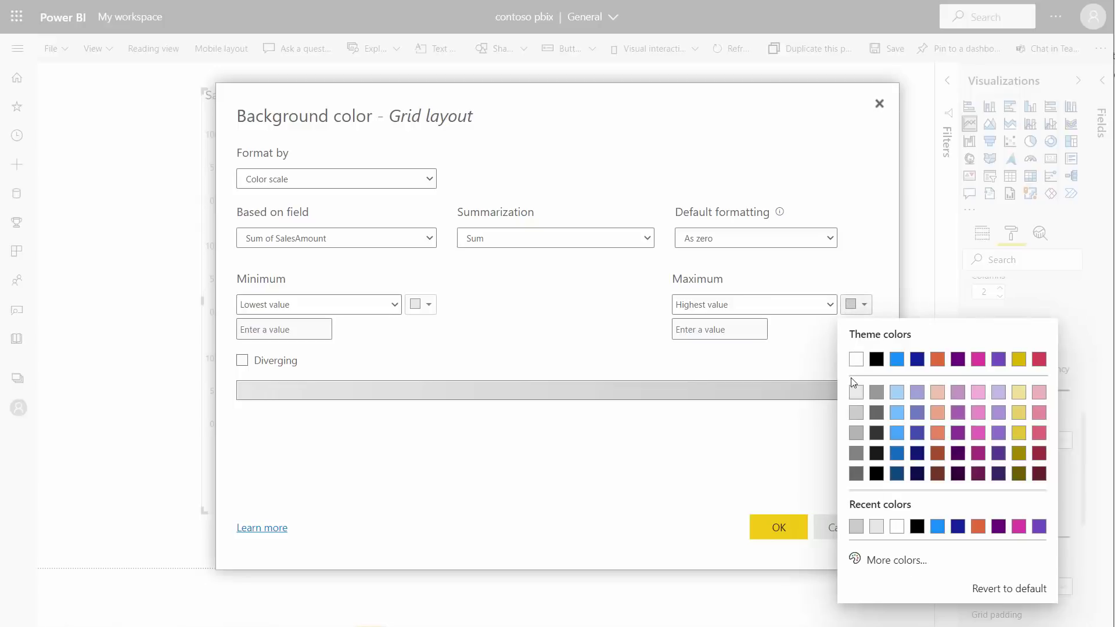
left_click(855, 430)
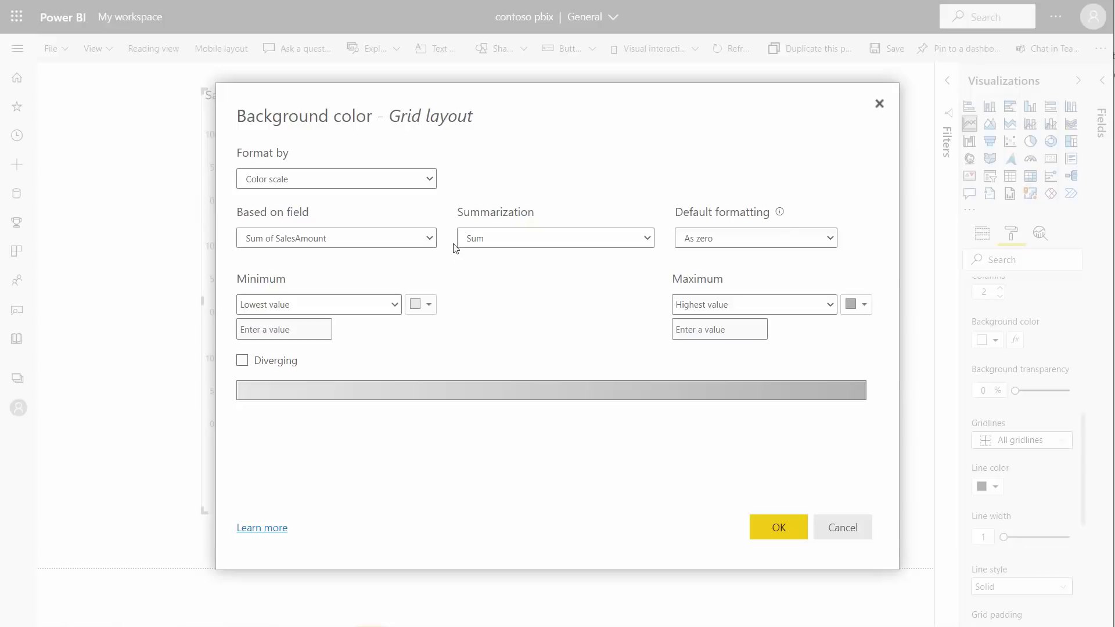
Step: Change the background color scale to light indigo for the lowest value and light blue for the highest value
left_click(430, 306)
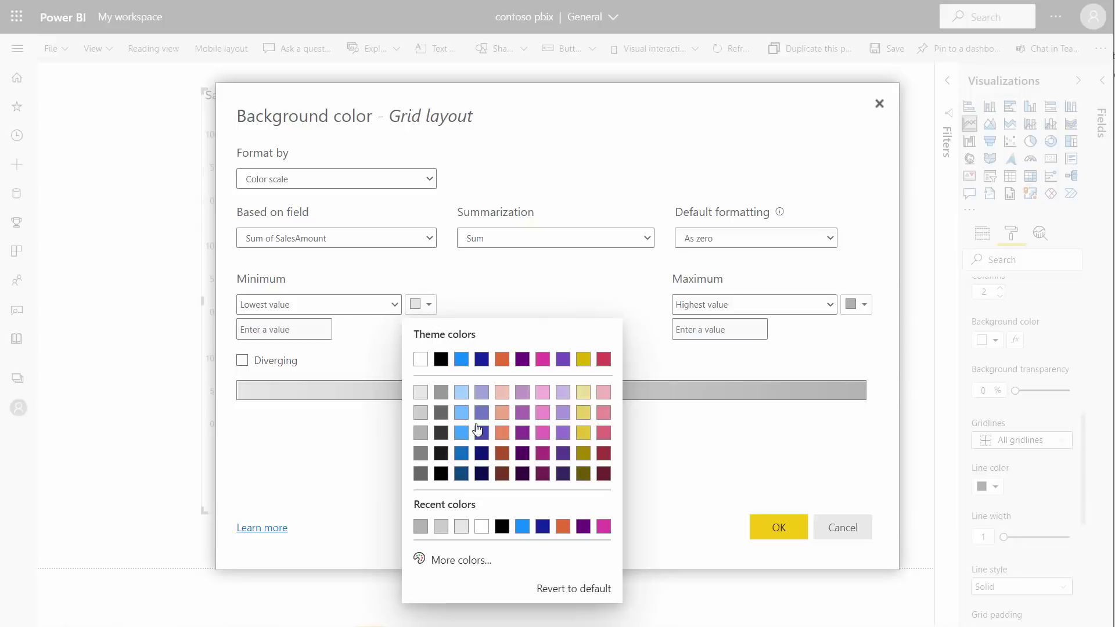
left_click(461, 393)
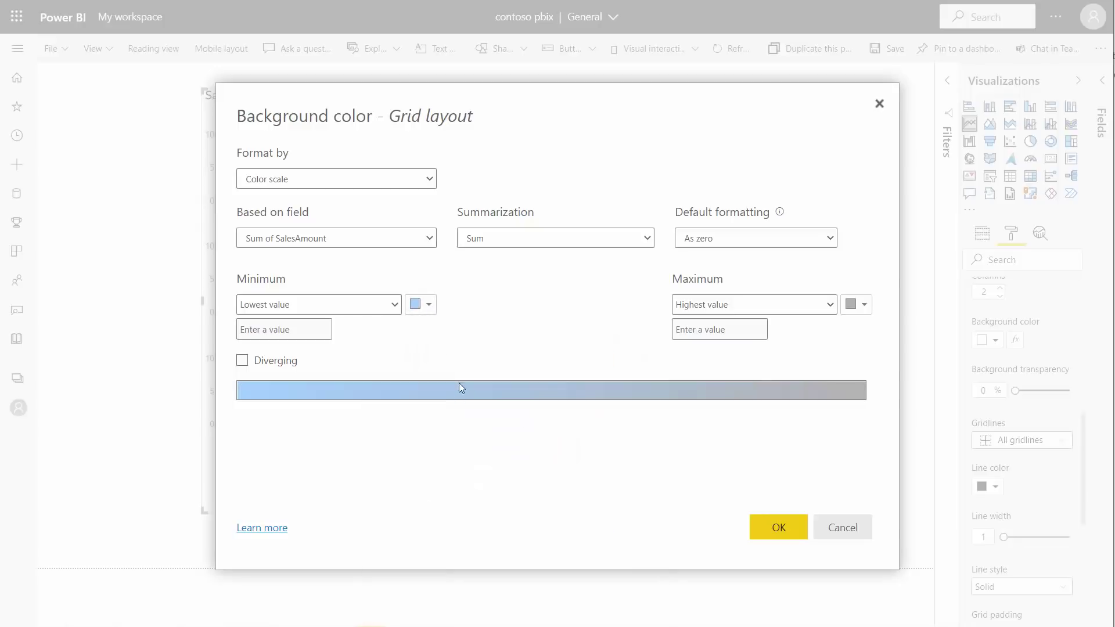
left_click(425, 317)
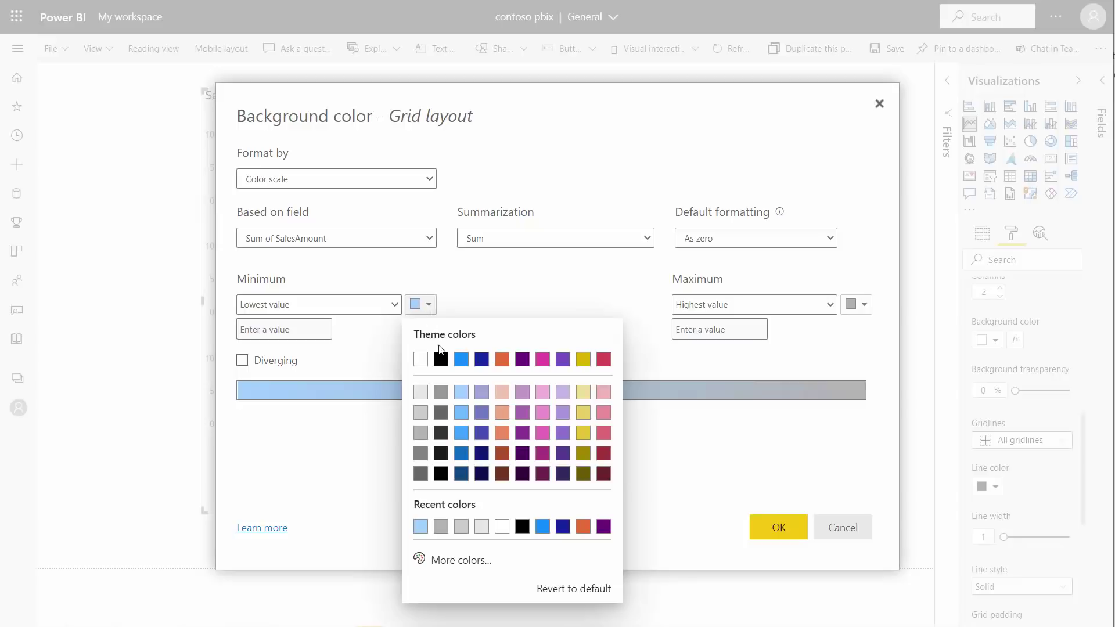
left_click(482, 395)
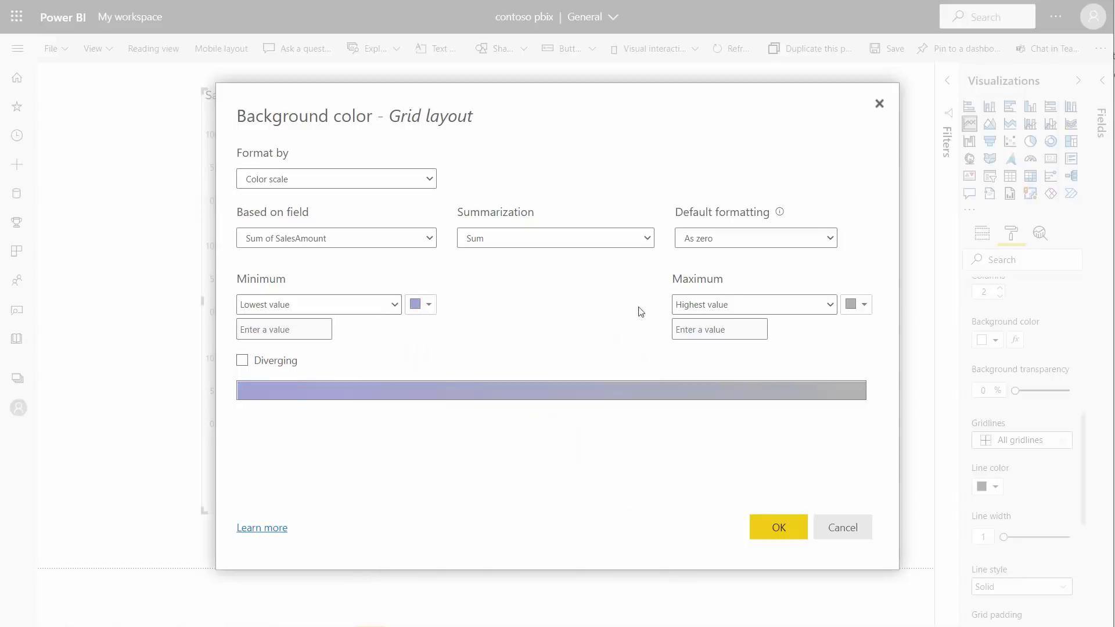
left_click(864, 306)
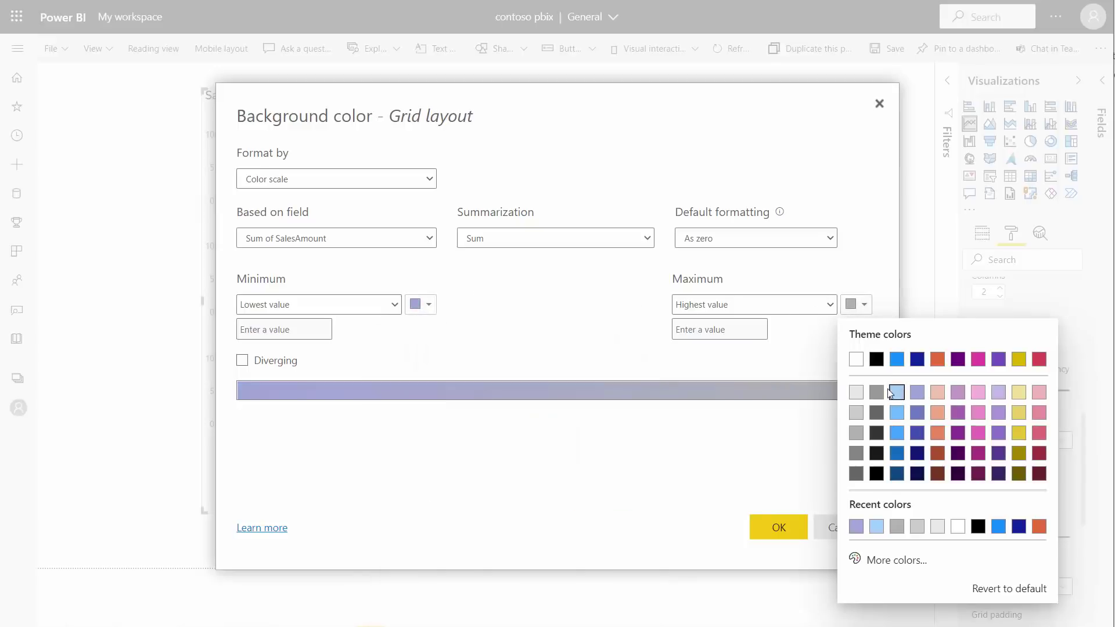
left_click(896, 392)
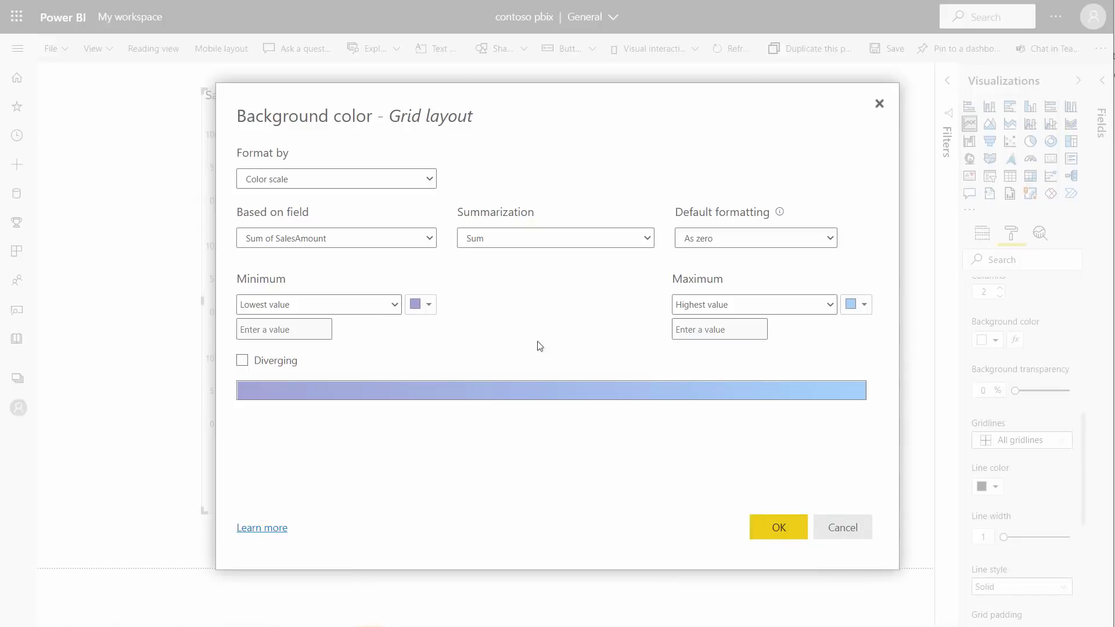
Step: Apply the color scale, then replace it with rules-based conditional formatting for the grid layout's background color
left_click(768, 534)
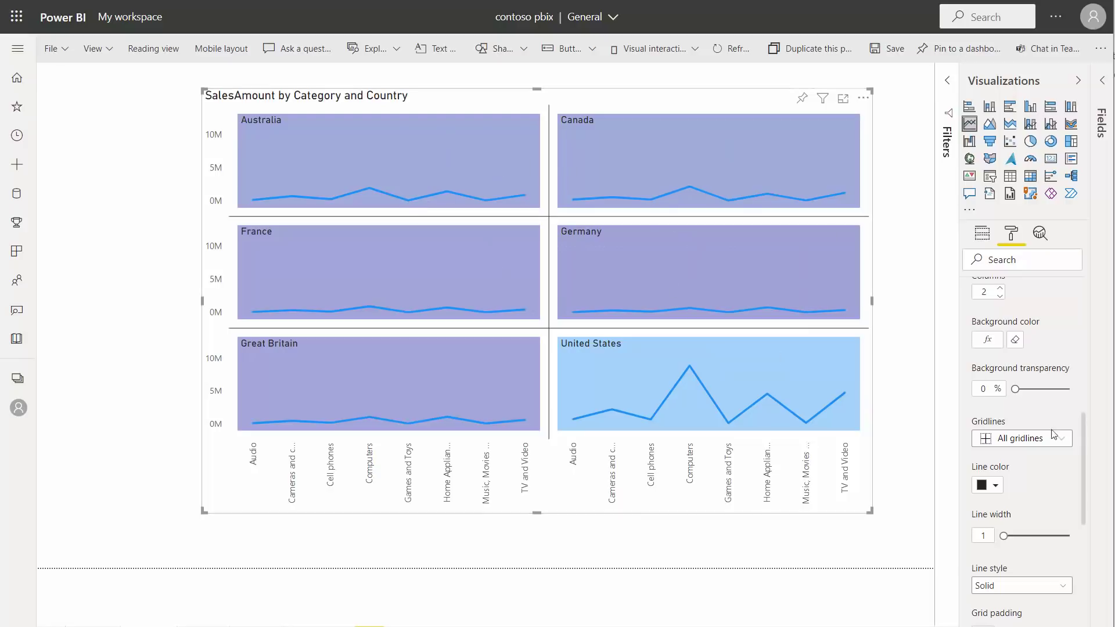
left_click(1015, 340)
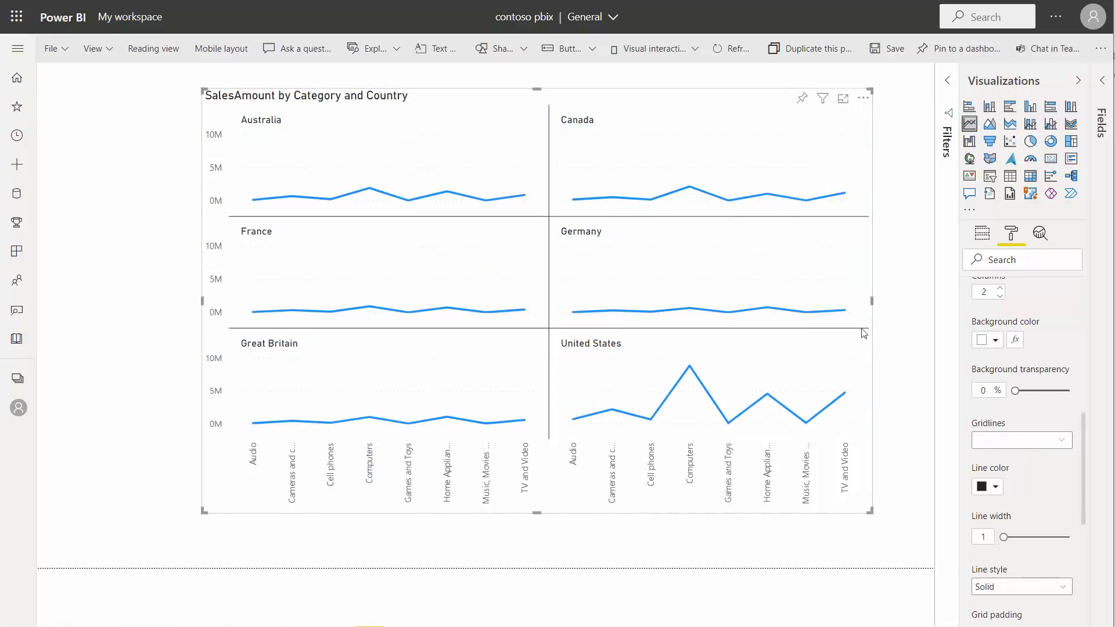
left_click(1015, 340)
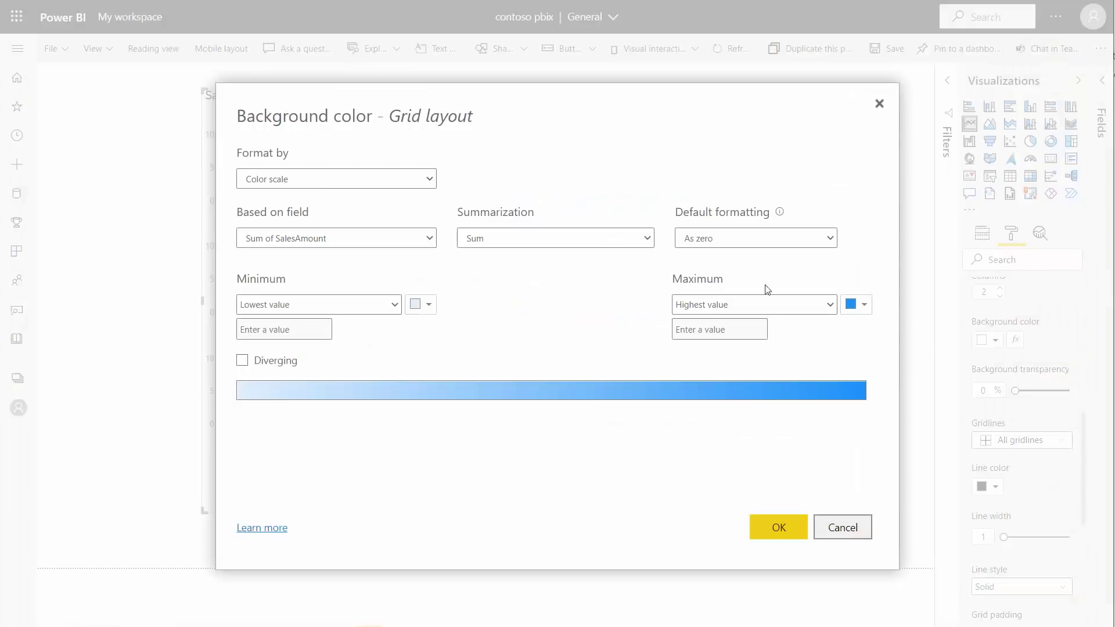
left_click(363, 182)
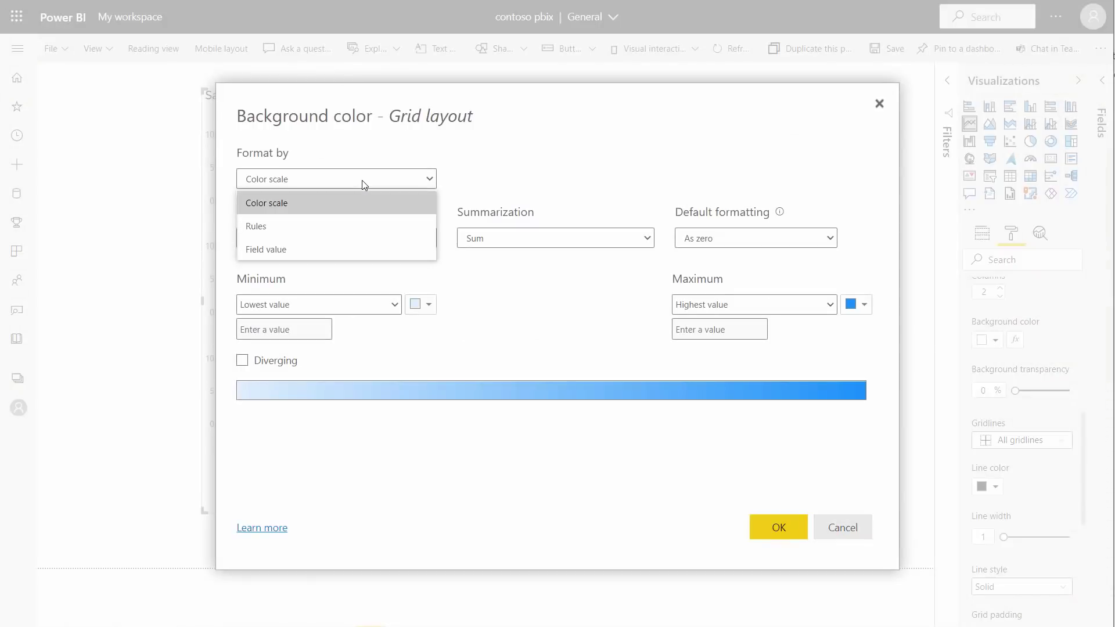
left_click(371, 225)
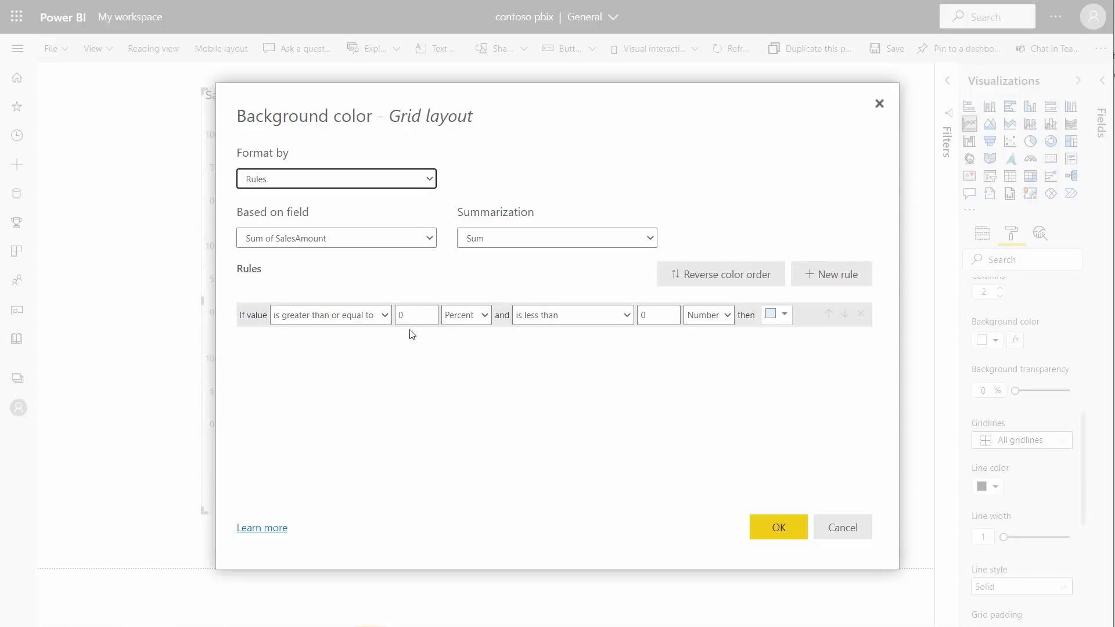
Step: Define the first background rule for values greater than or equal to the number 5000000 and less than 100 percent
left_click(425, 315)
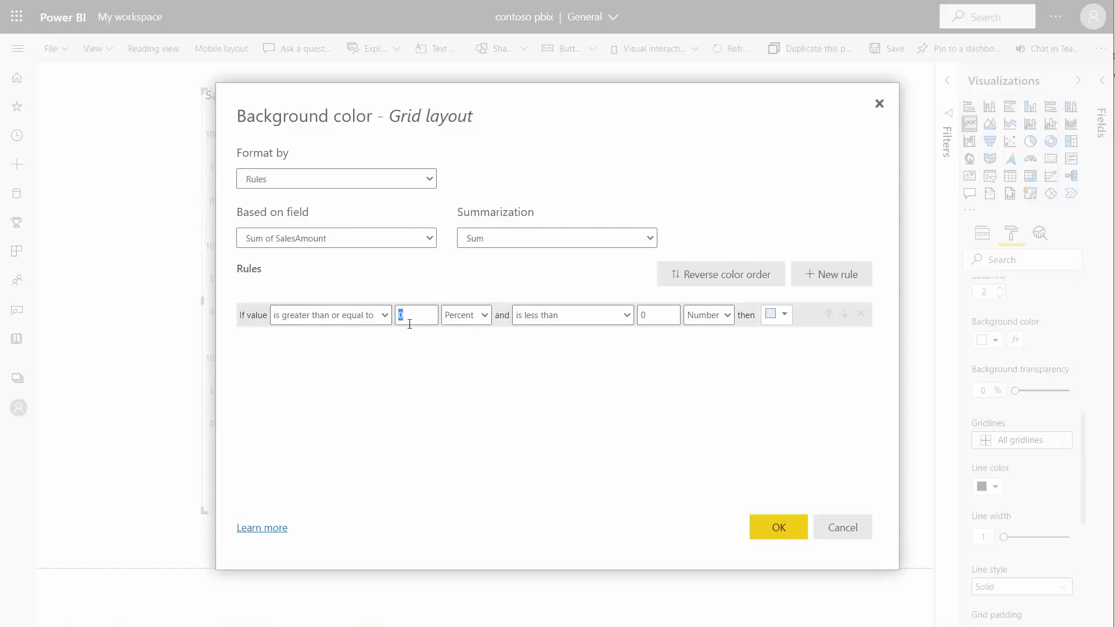
type("5000000")
left_click(451, 320)
left_click(474, 342)
left_click(588, 322)
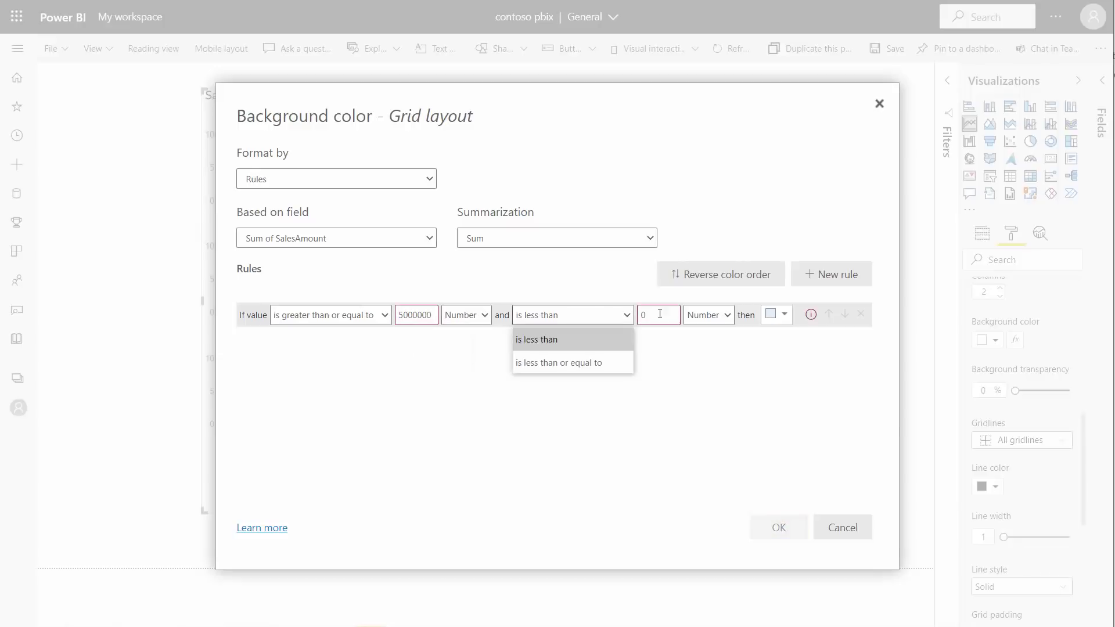
left_click(660, 313)
type("100")
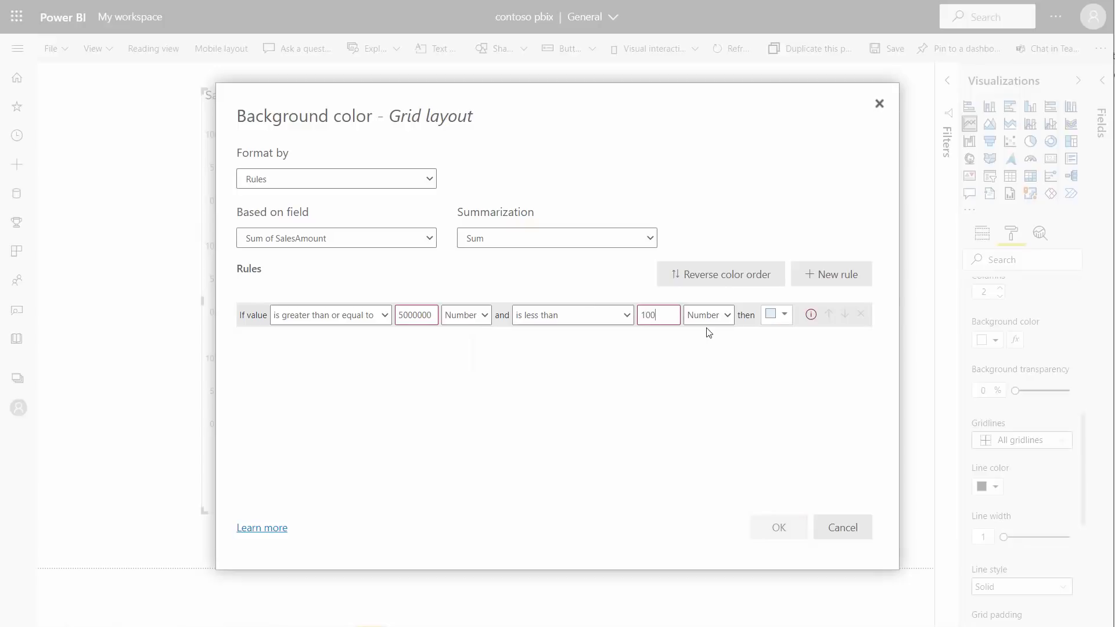
left_click(708, 317)
left_click(699, 363)
Step: Set the first rule's background color to light blue
left_click(768, 317)
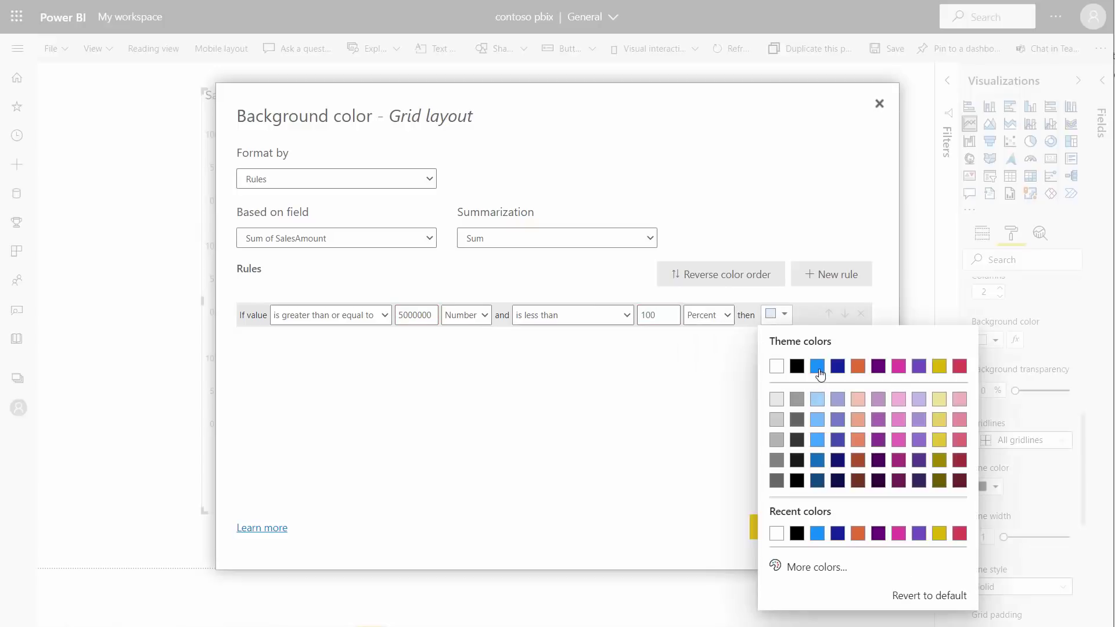
left_click(817, 439)
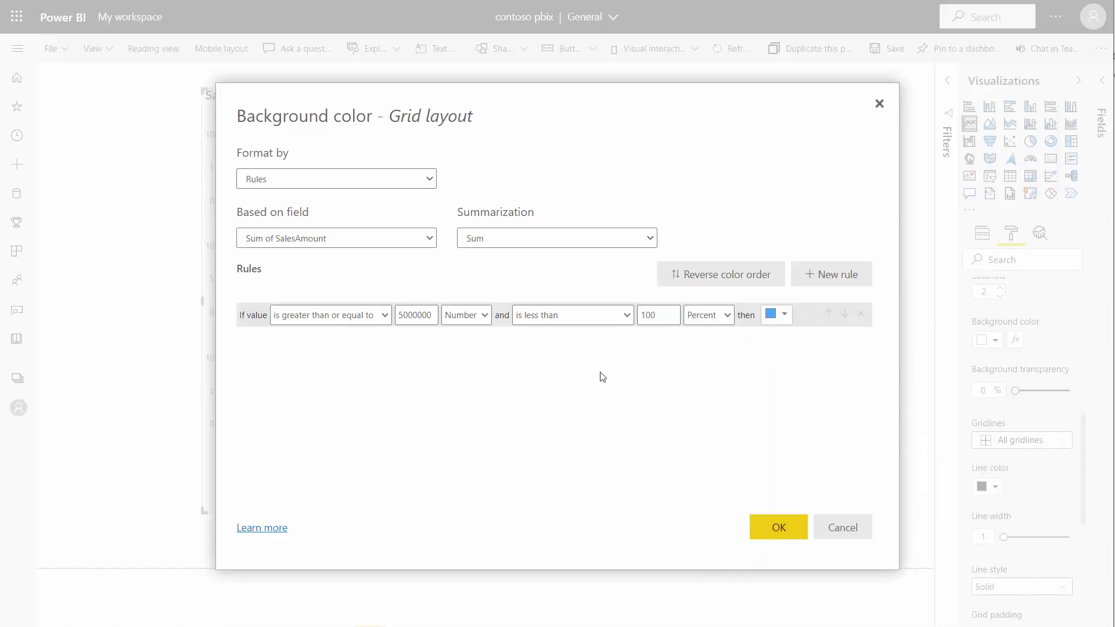
left_click(784, 316)
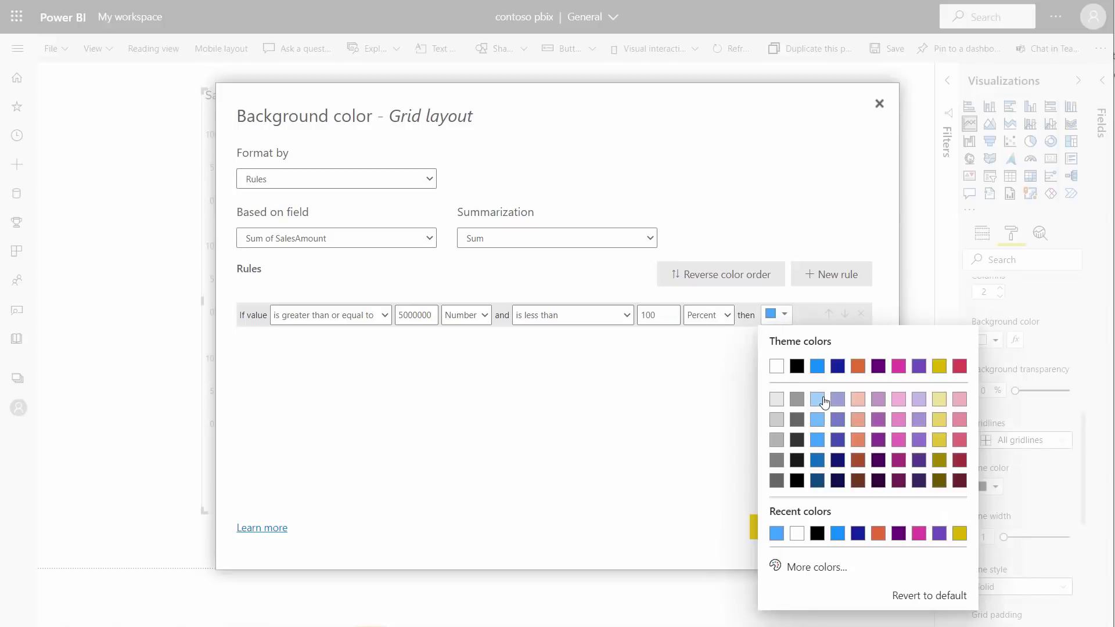
left_click(818, 399)
Step: Add a second background rule for values greater than or equal to 0 percent and less than the number 5000000
left_click(835, 278)
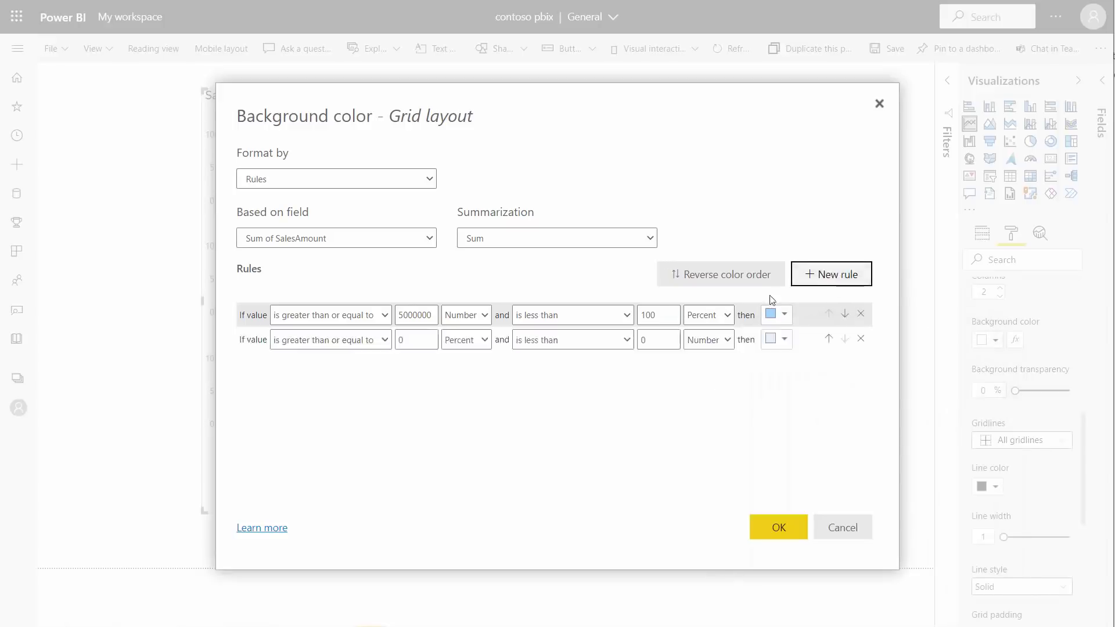
left_click(383, 341)
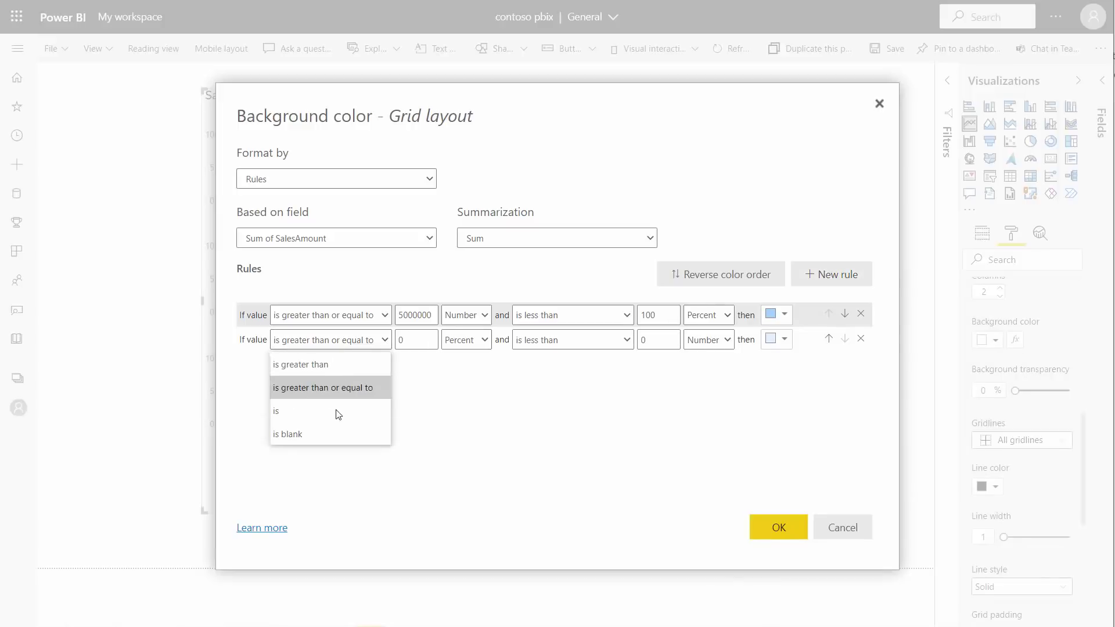
left_click(361, 384)
left_click(574, 342)
left_click(574, 361)
key("Tab")
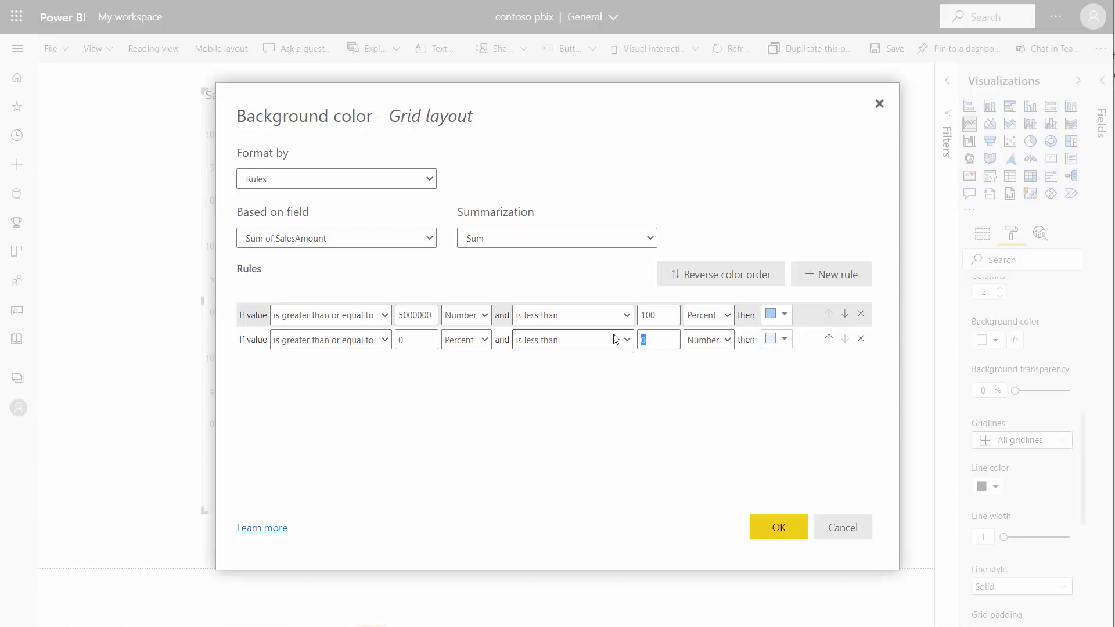
type("5000000")
Step: Set the second rule's color to light pinkish red and apply both background rules to the chart
left_click(784, 340)
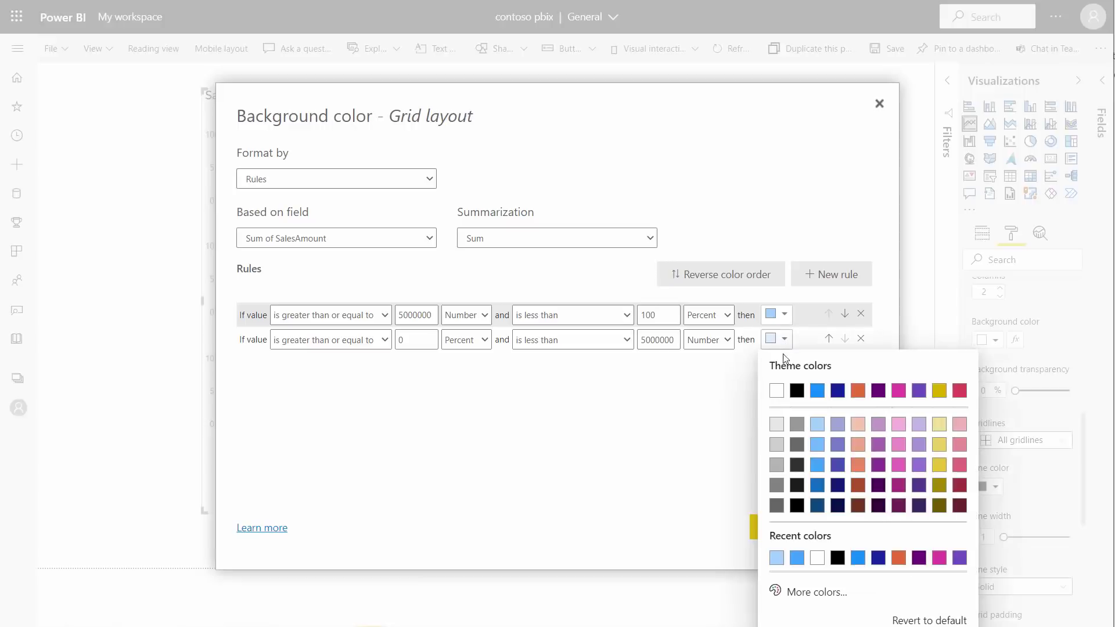
left_click(955, 425)
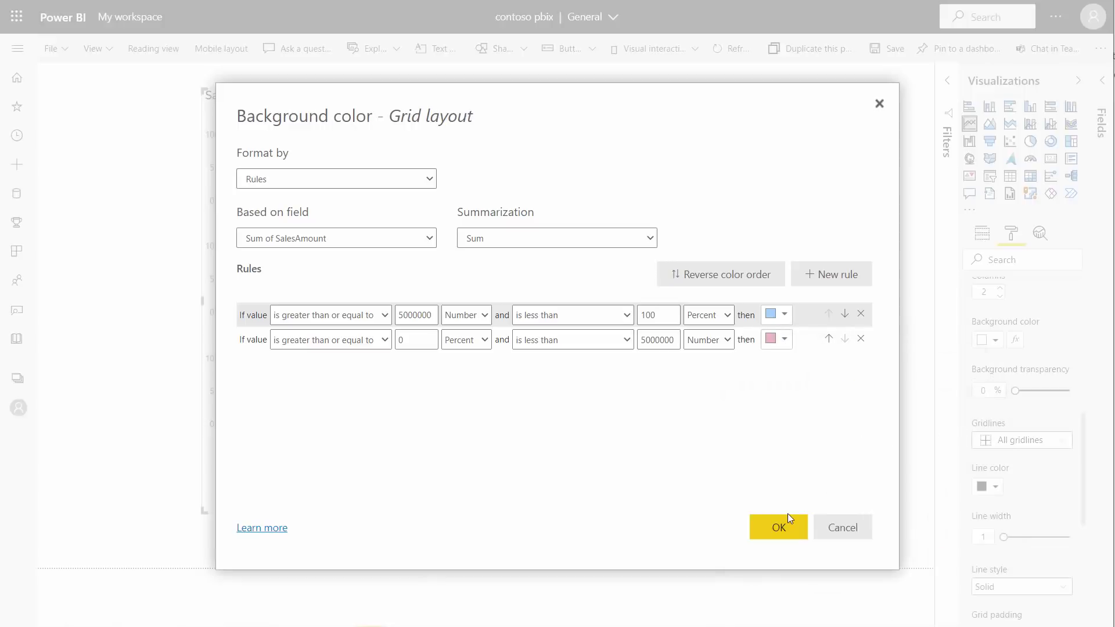
left_click(777, 526)
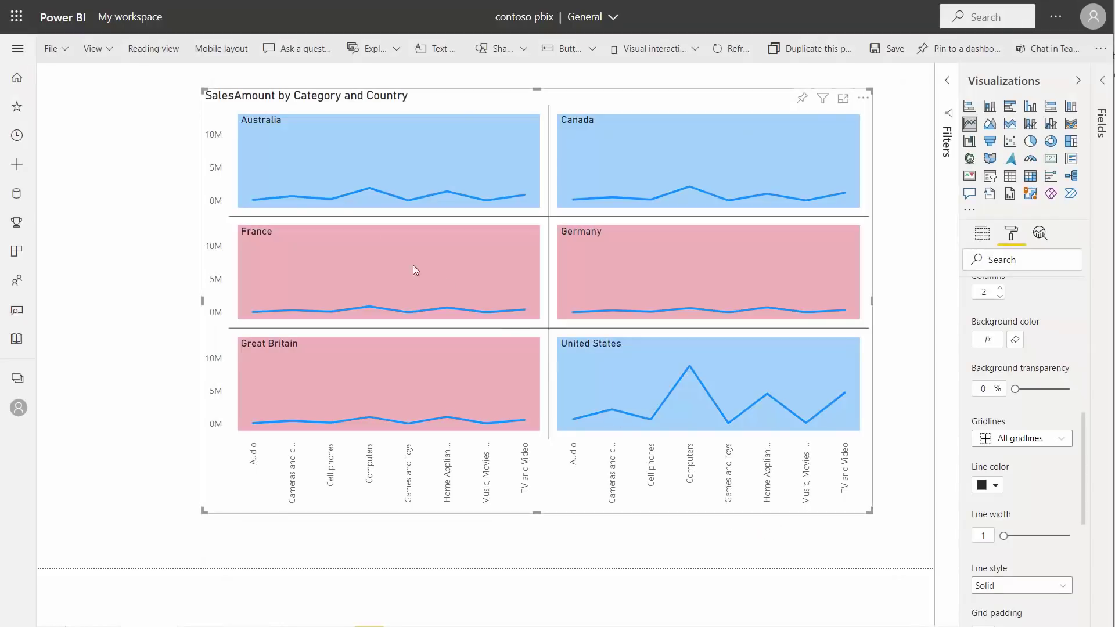
mouse_move(274, 138)
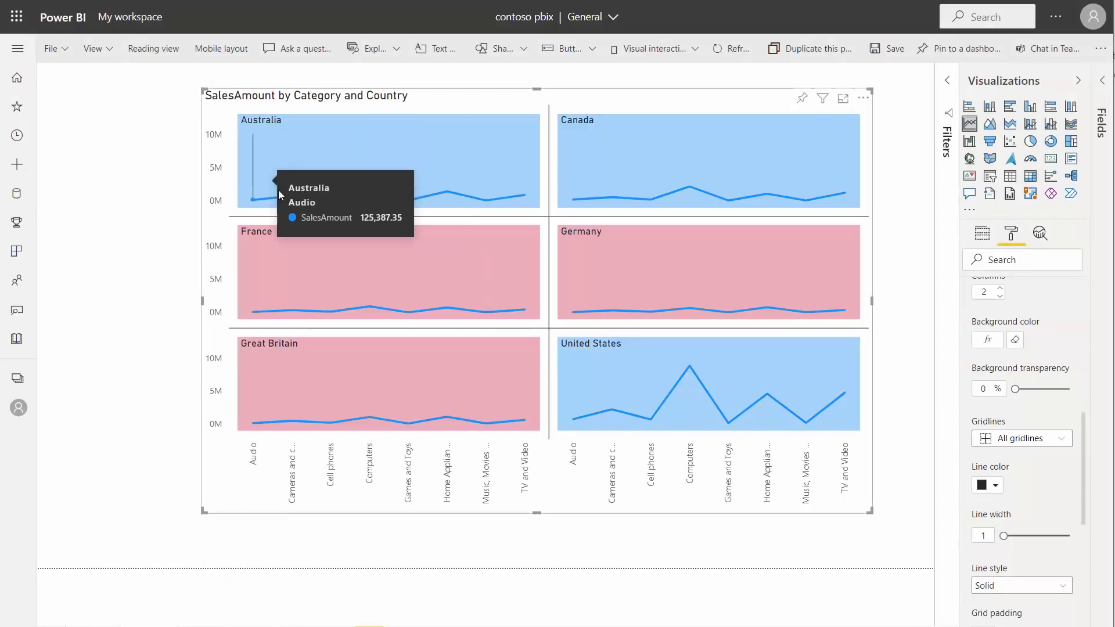
mouse_move(433, 162)
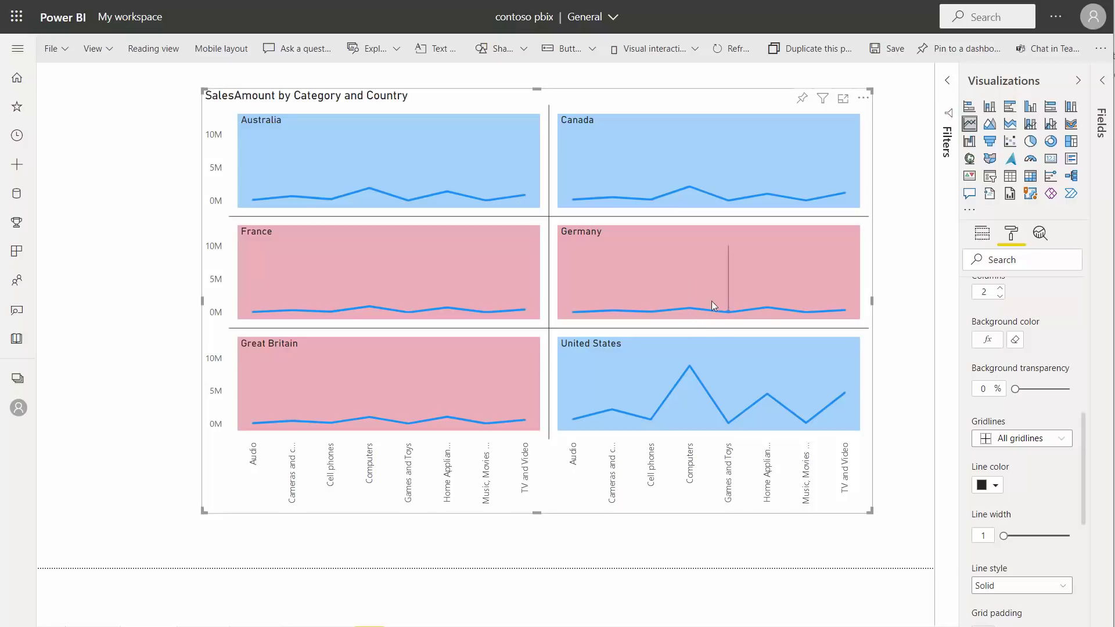
mouse_move(740, 312)
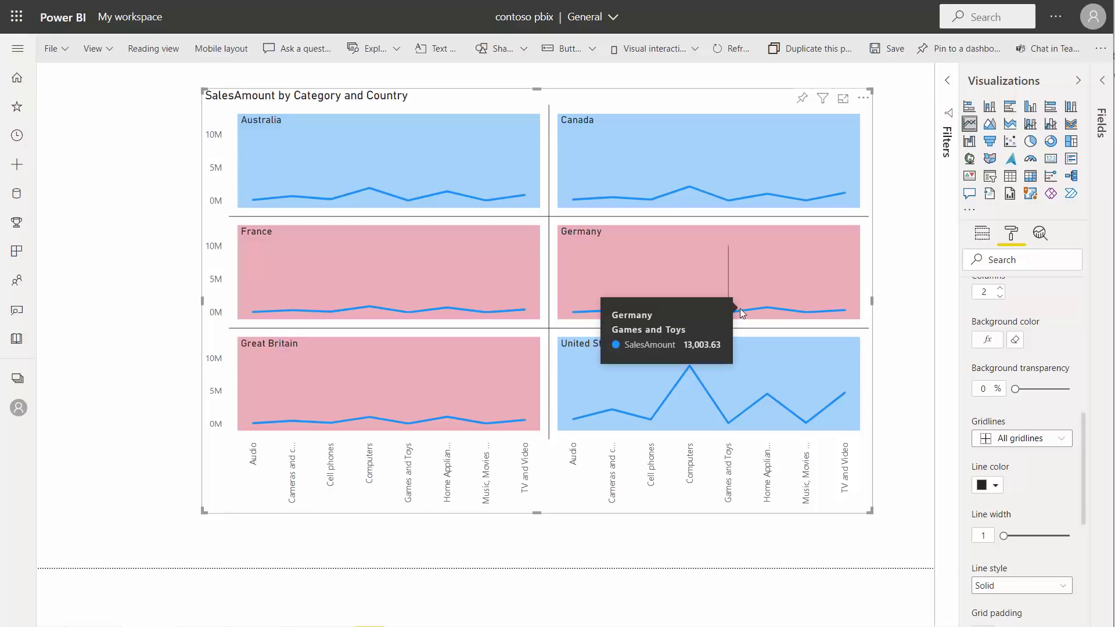